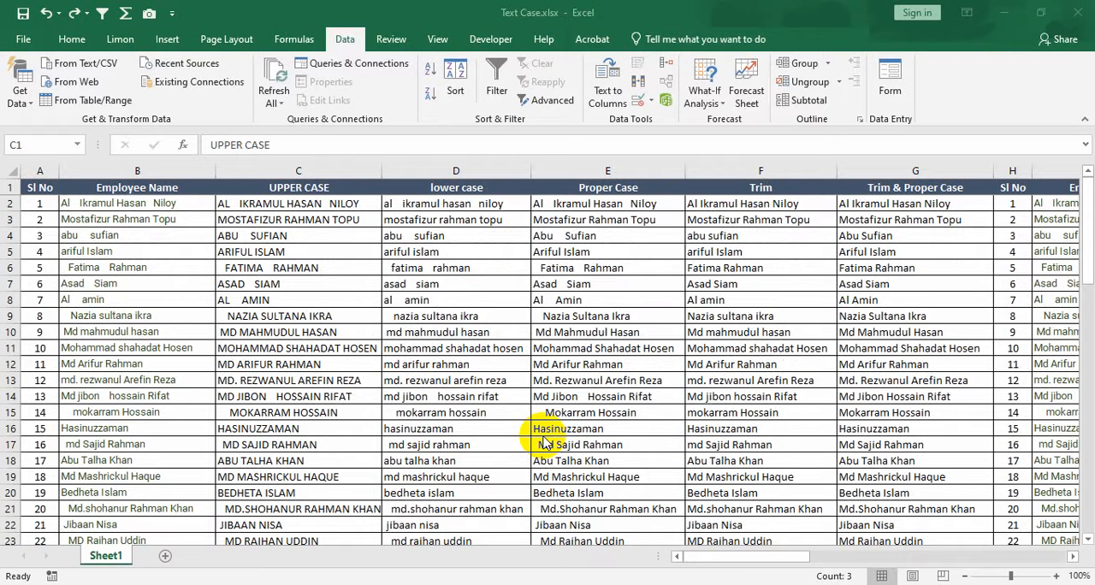
Examine the employee name table and its text-case columns across the sheet.
{"action": "left_click", "coordinate": [791, 559]}
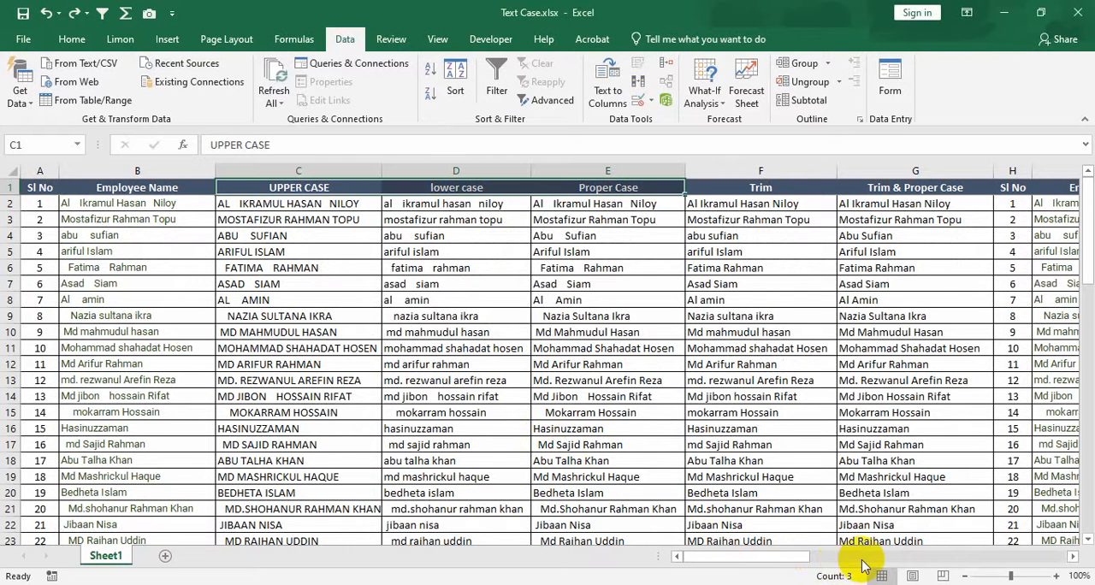
{"action": "mouse_move", "coordinate": [777, 555]}
{"action": "left_mouse_down"}
{"action": "mouse_move", "coordinate": [1051, 552]}
{"action": "mouse_move", "coordinate": [758, 545]}
{"action": "left_mouse_up"}
{"action": "left_click", "coordinate": [249, 187]}
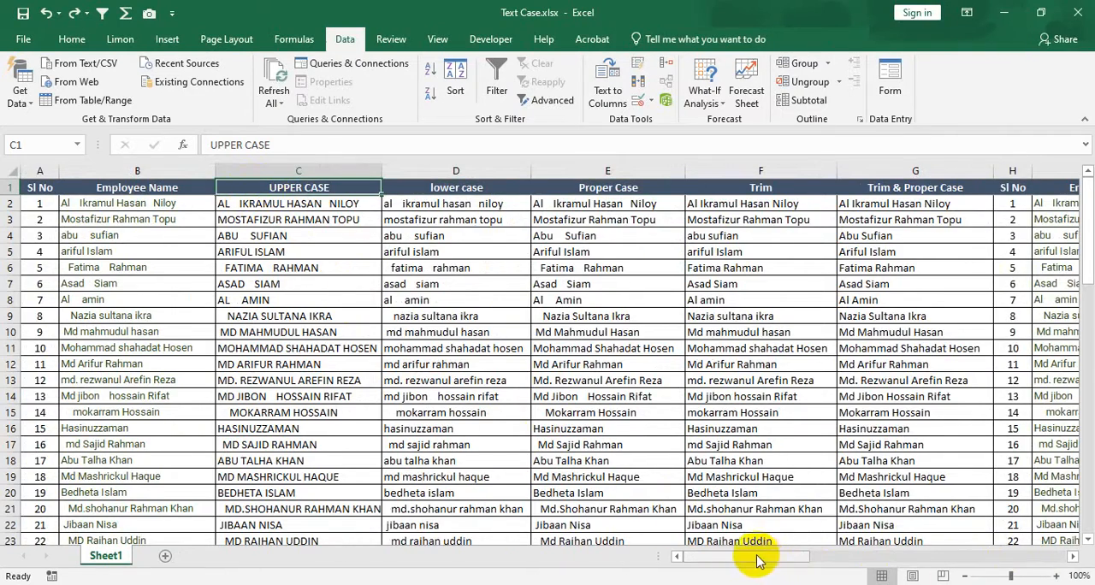
{"action": "left_click_drag", "start_coordinate": [758, 561], "coordinate": [729, 552]}
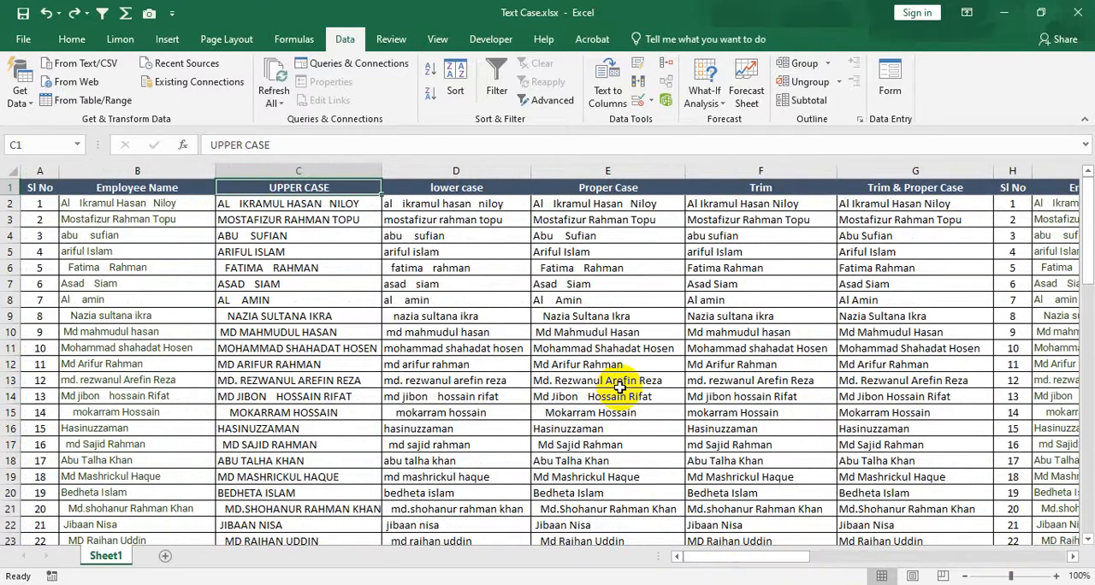
{"action": "scroll", "coordinate": [447, 350], "scroll_direction": "down", "scroll_amount": 10}
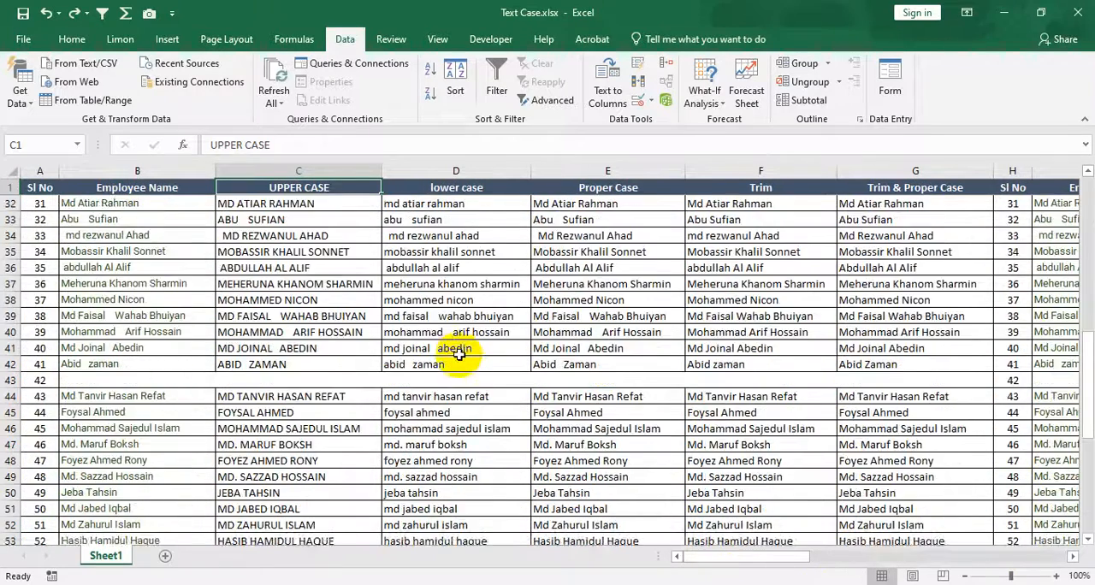
{"action": "scroll", "coordinate": [457, 350], "scroll_direction": "up", "scroll_amount": 10}
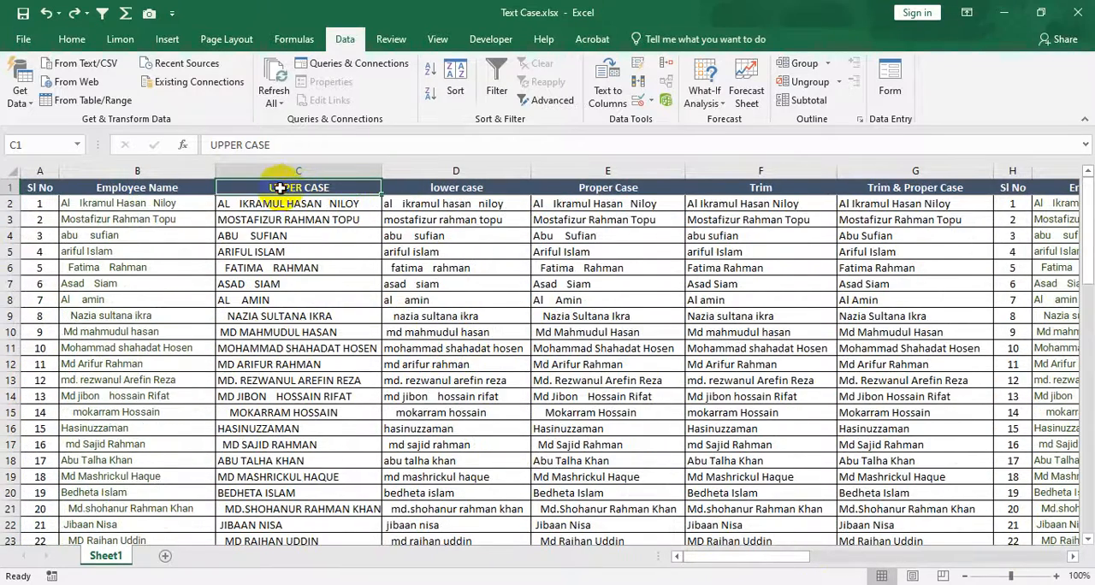
{"action": "left_click_drag", "start_coordinate": [278, 186], "coordinate": [777, 509]}
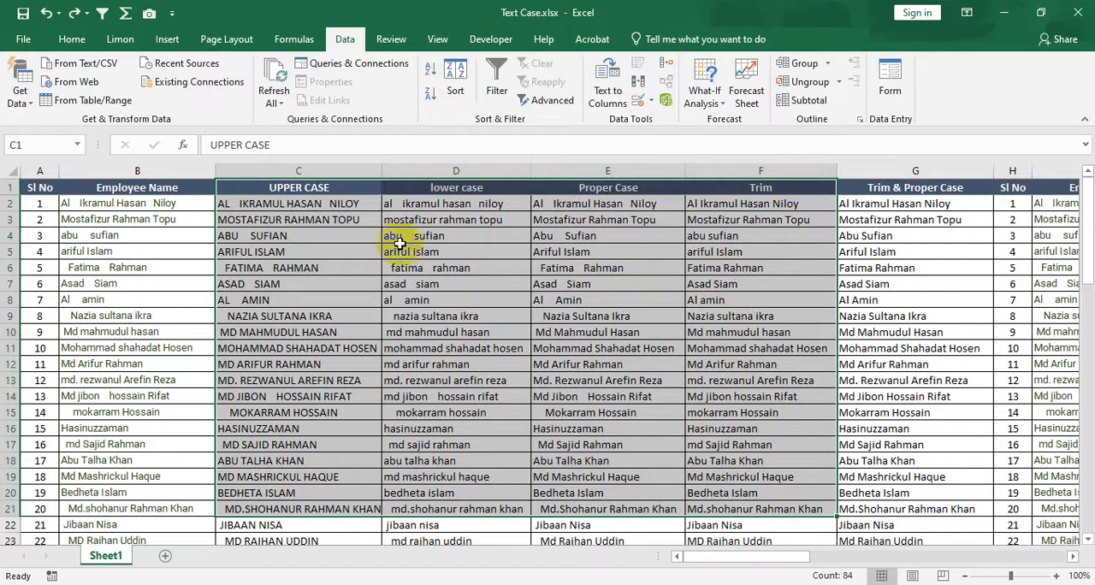
{"action": "left_click", "coordinate": [368, 237]}
{"action": "left_click_drag", "start_coordinate": [325, 185], "coordinate": [739, 180]}
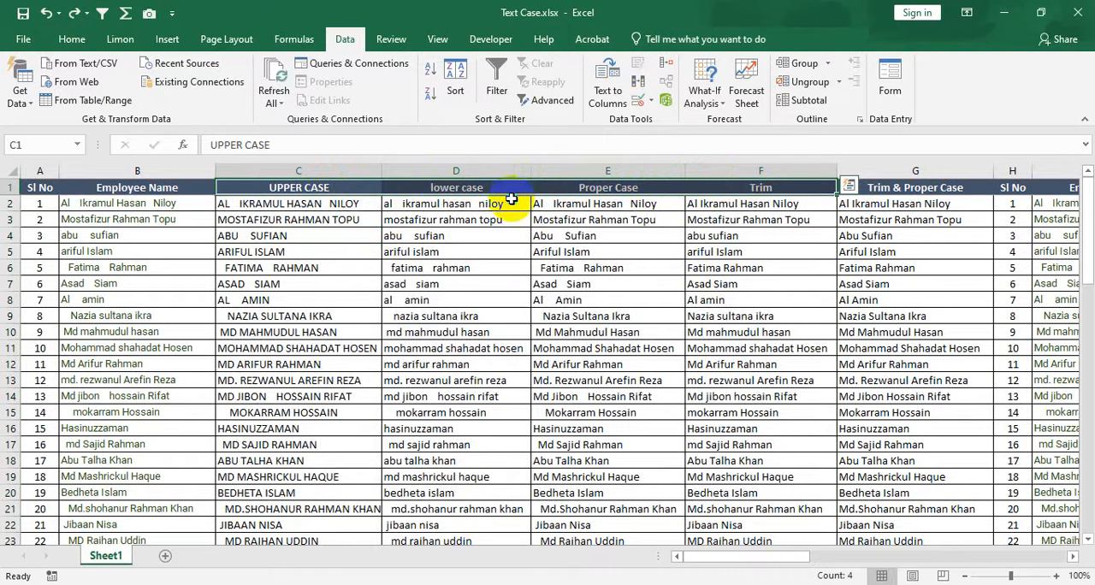
{"action": "right_click", "coordinate": [512, 203]}
{"action": "left_click", "coordinate": [469, 202]}
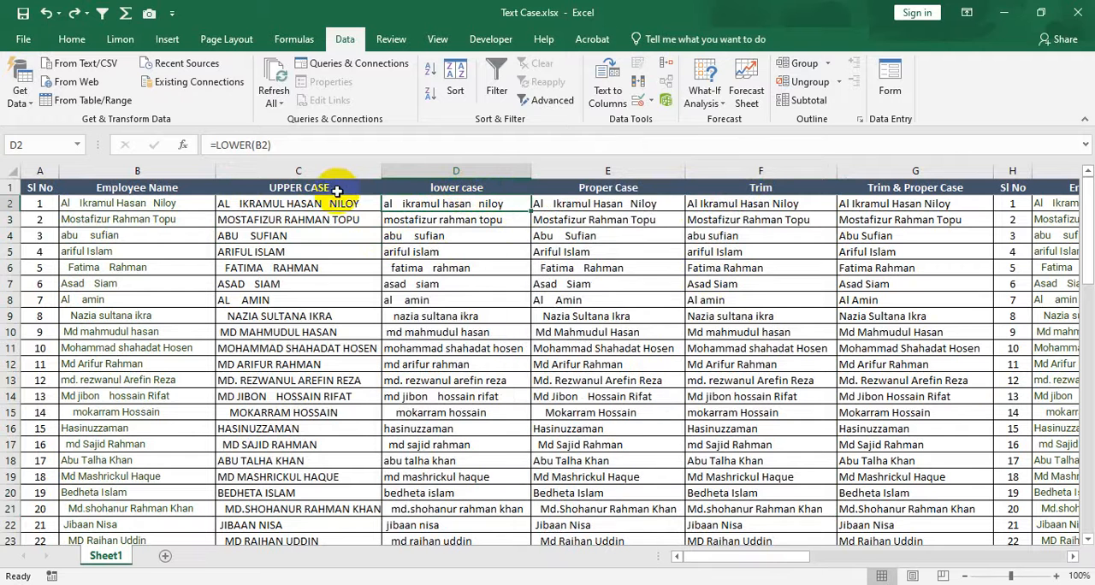
{"action": "left_click_drag", "start_coordinate": [299, 188], "coordinate": [813, 189]}
{"action": "right_click", "coordinate": [515, 189]}
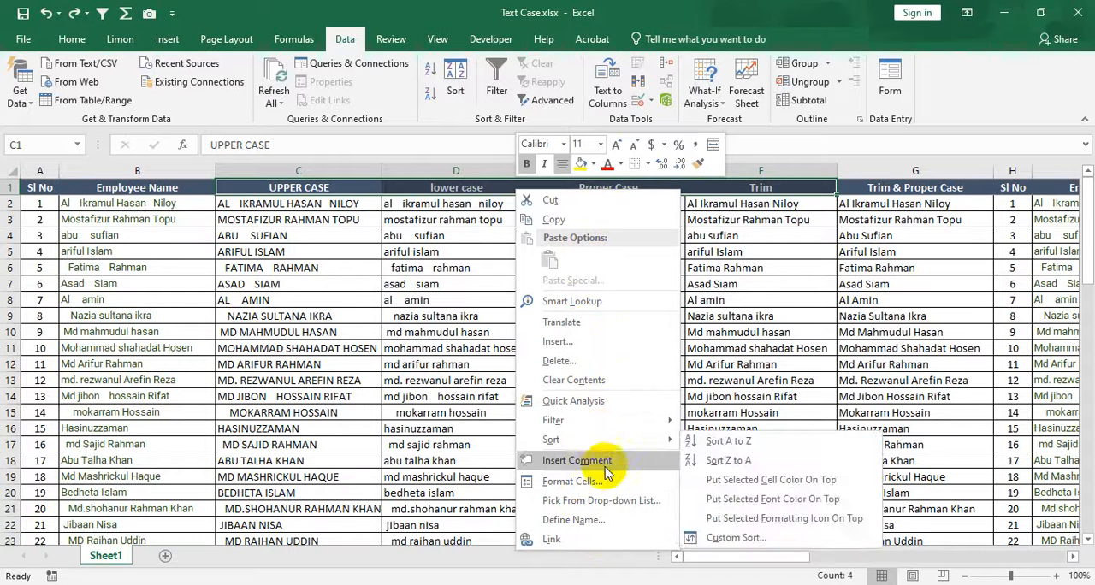
{"action": "key", "text": "Escape"}
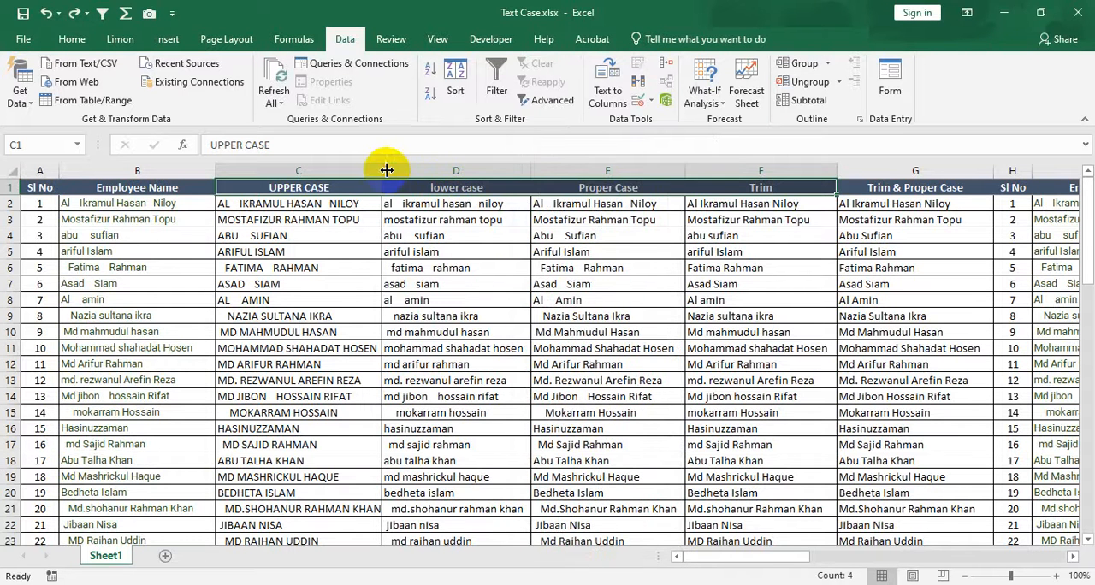
{"action": "left_click", "coordinate": [326, 168]}
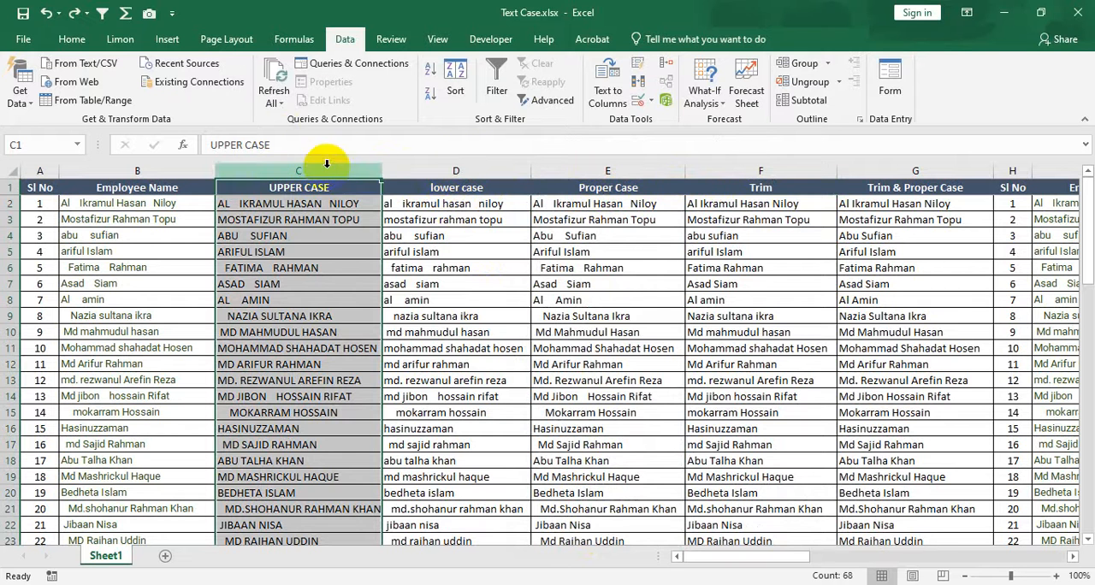
{"action": "left_click_drag", "start_coordinate": [323, 167], "coordinate": [715, 167]}
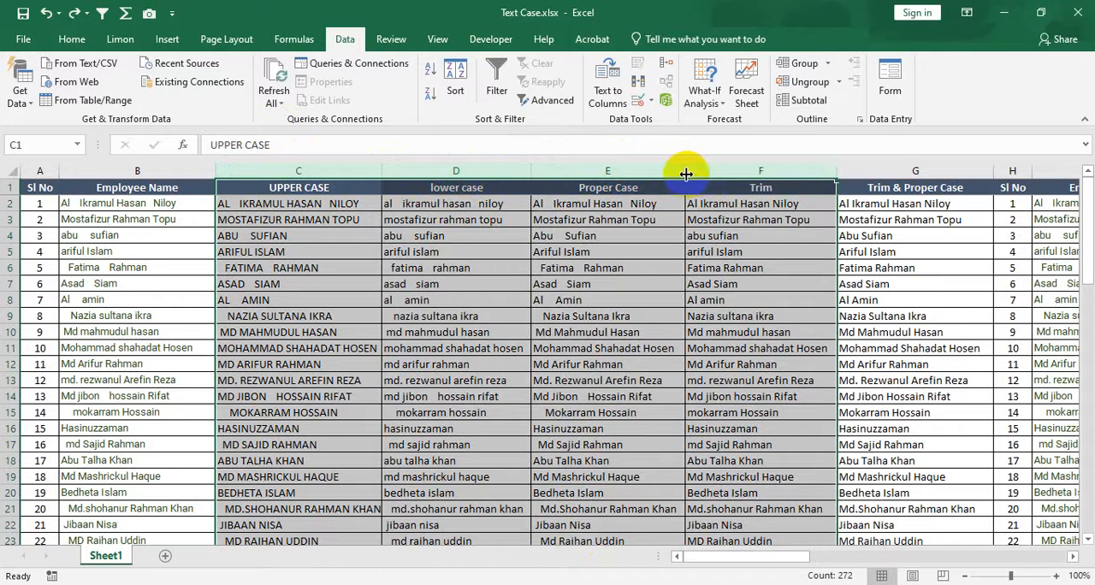
{"action": "right_click", "coordinate": [700, 175]}
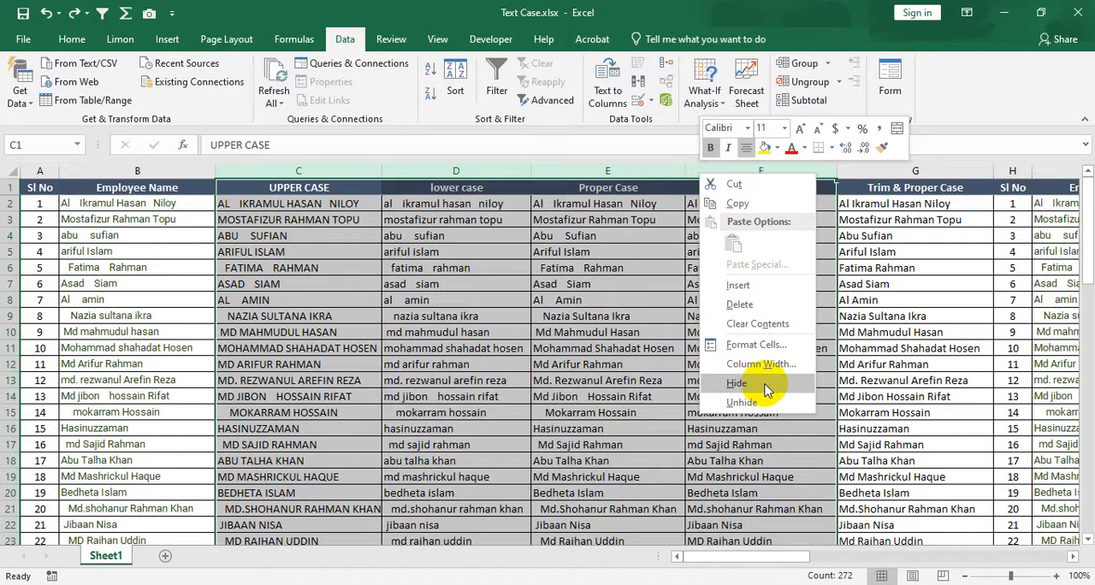
{"action": "left_click", "coordinate": [508, 259]}
{"action": "left_click", "coordinate": [360, 199]}
{"action": "left_click", "coordinate": [328, 185]}
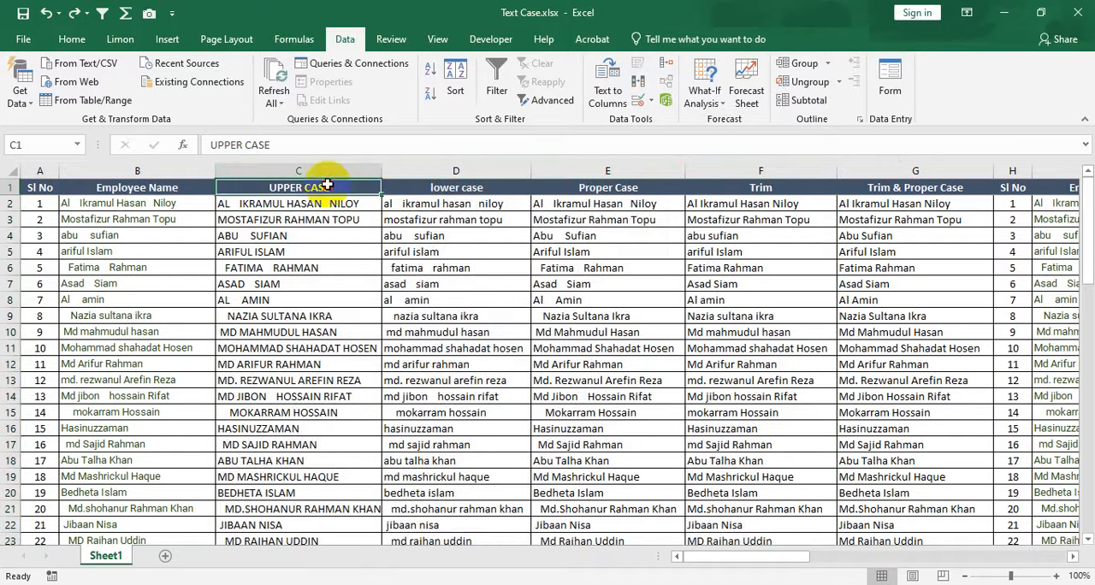
{"action": "left_click_drag", "start_coordinate": [327, 186], "coordinate": [758, 188]}
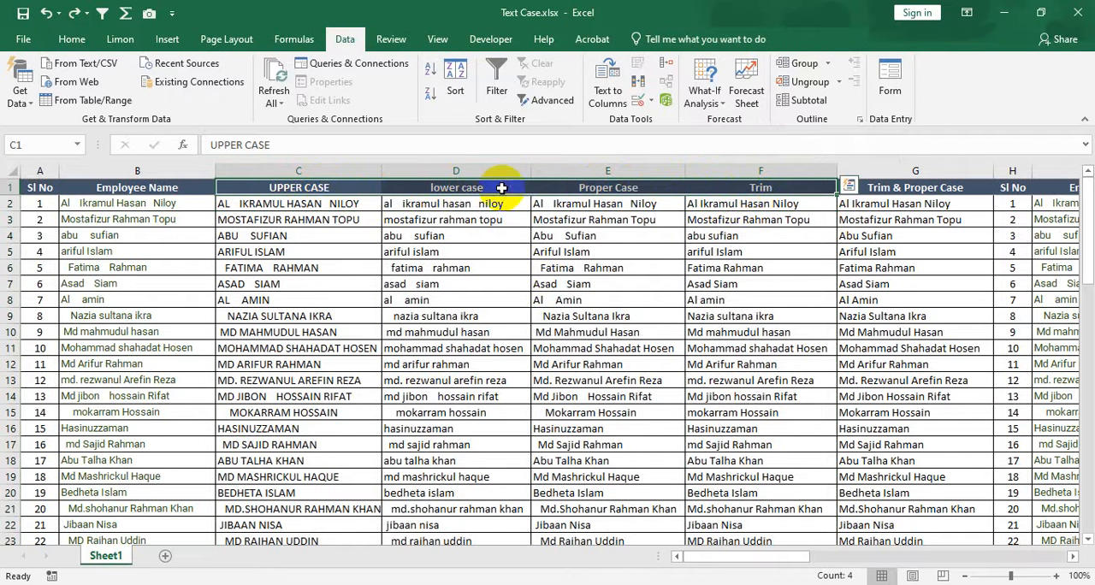
{"action": "right_click", "coordinate": [550, 185]}
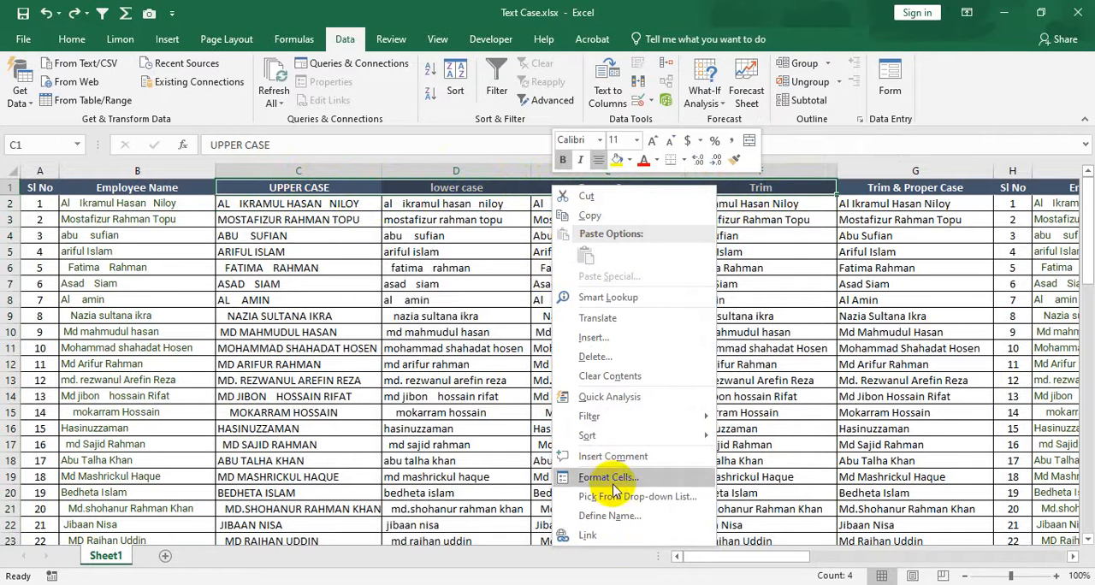
{"action": "left_click", "coordinate": [418, 202]}
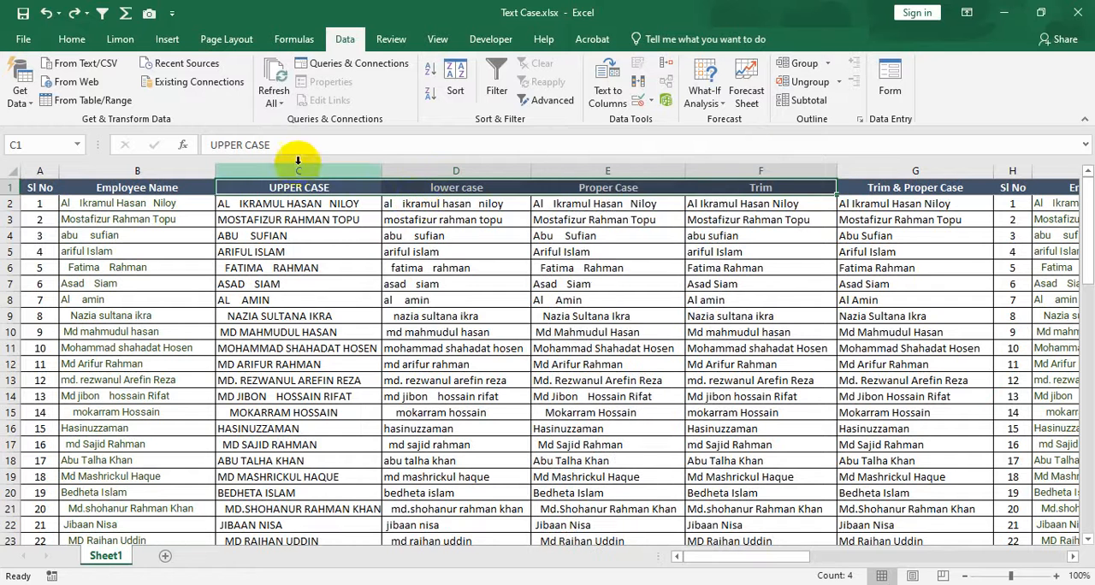
Hide columns C through F, from UPPER CASE to Trim.
{"action": "left_click_drag", "start_coordinate": [301, 170], "coordinate": [479, 171]}
{"action": "left_click_drag", "start_coordinate": [572, 188], "coordinate": [685, 191]}
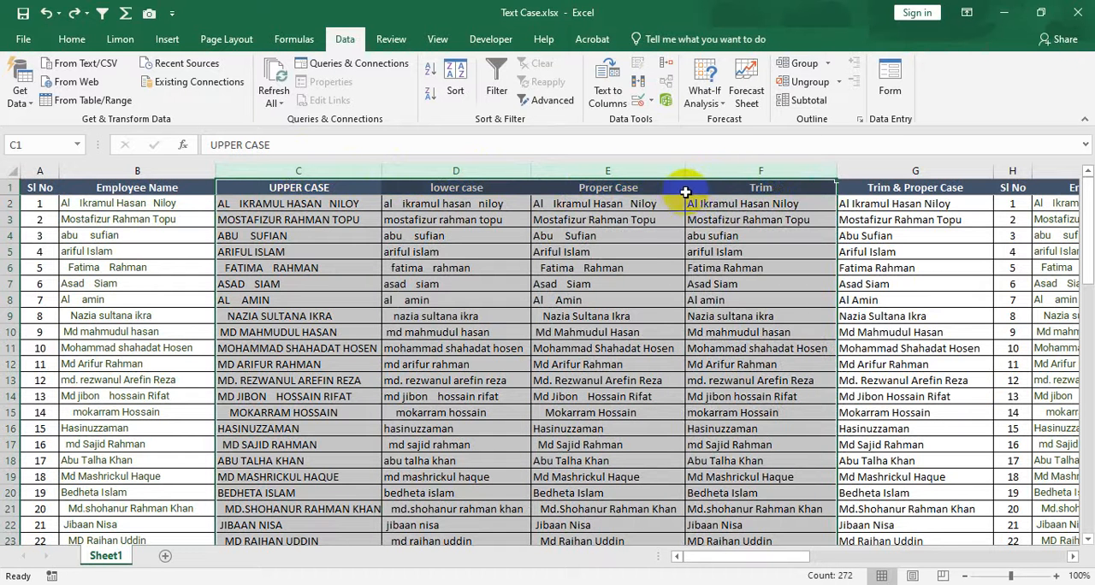
{"action": "right_click", "coordinate": [589, 171]}
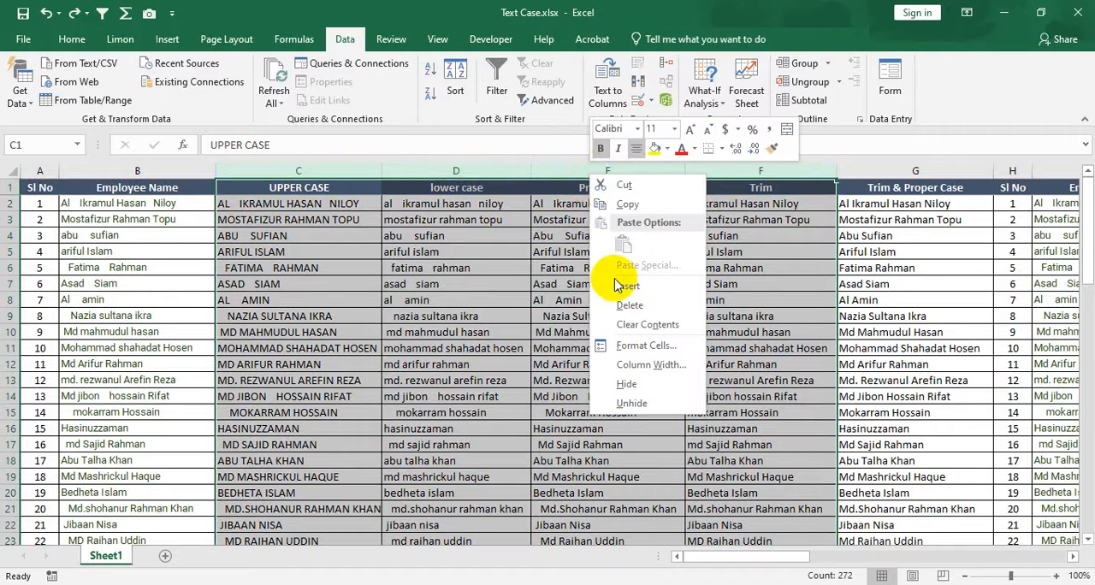
{"action": "left_click", "coordinate": [627, 386]}
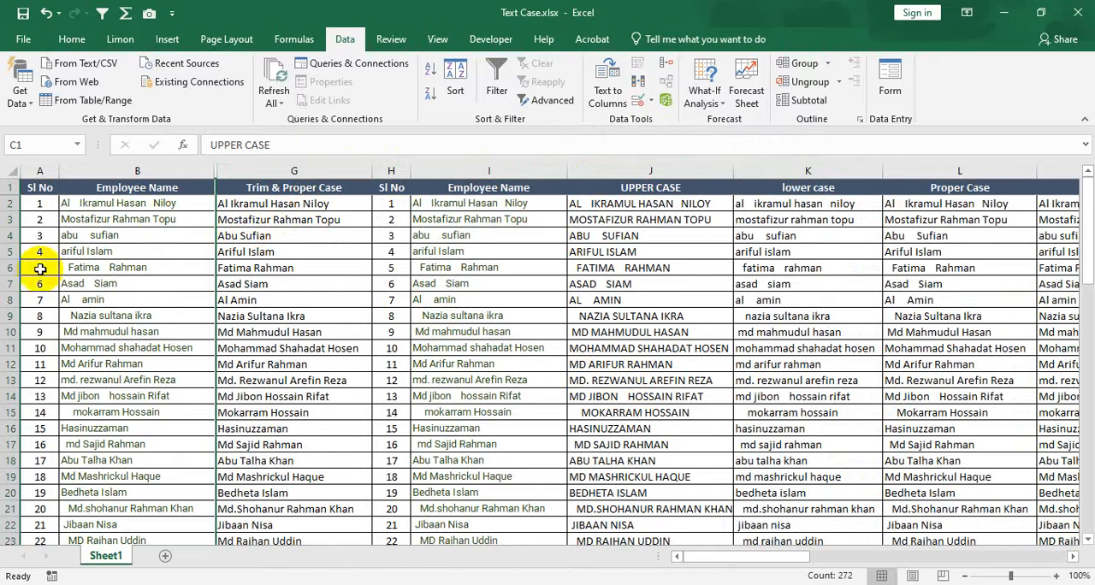
{"action": "left_click_drag", "start_coordinate": [39, 236], "coordinate": [50, 431]}
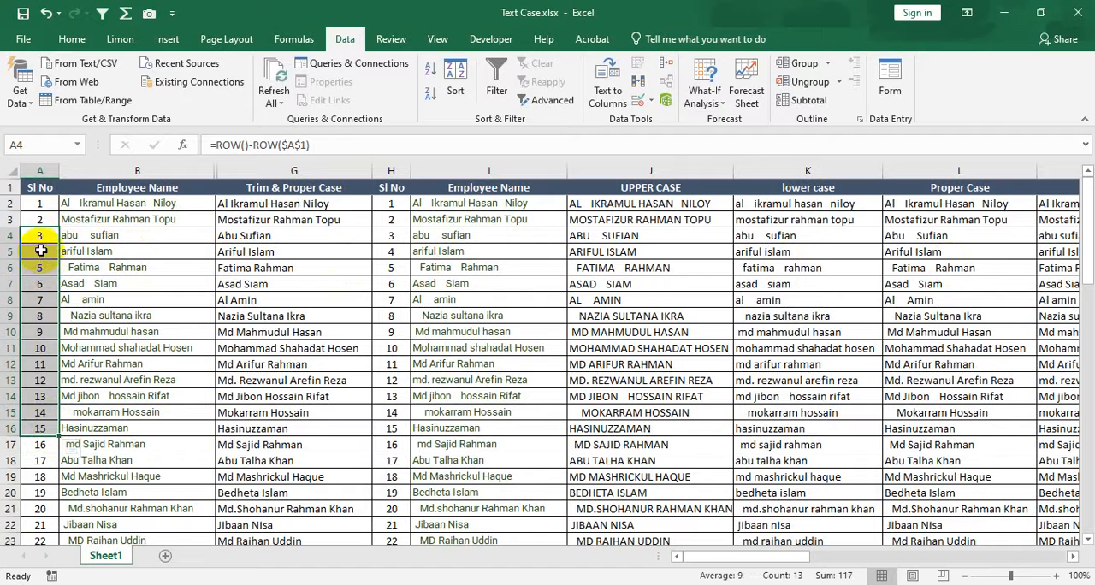
{"action": "left_click_drag", "start_coordinate": [41, 250], "coordinate": [42, 297]}
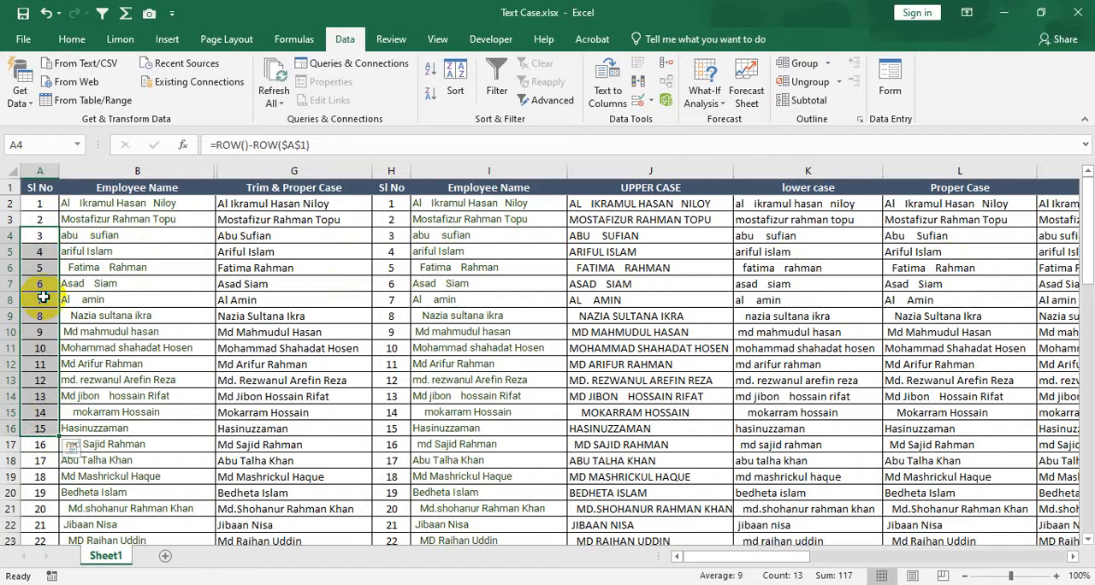
{"action": "right_click", "coordinate": [43, 297]}
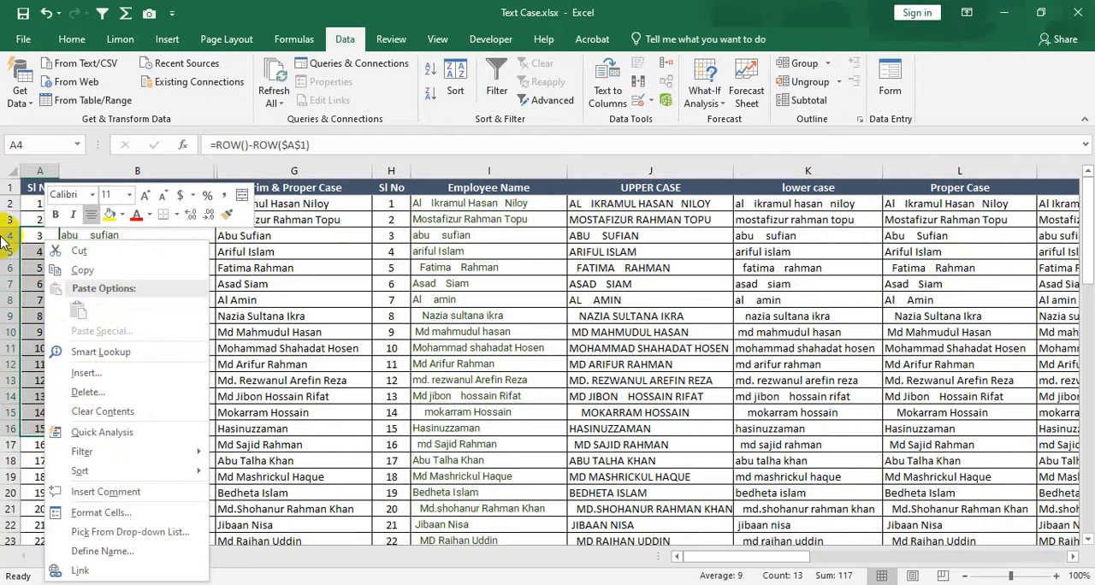
{"action": "key", "text": "Escape"}
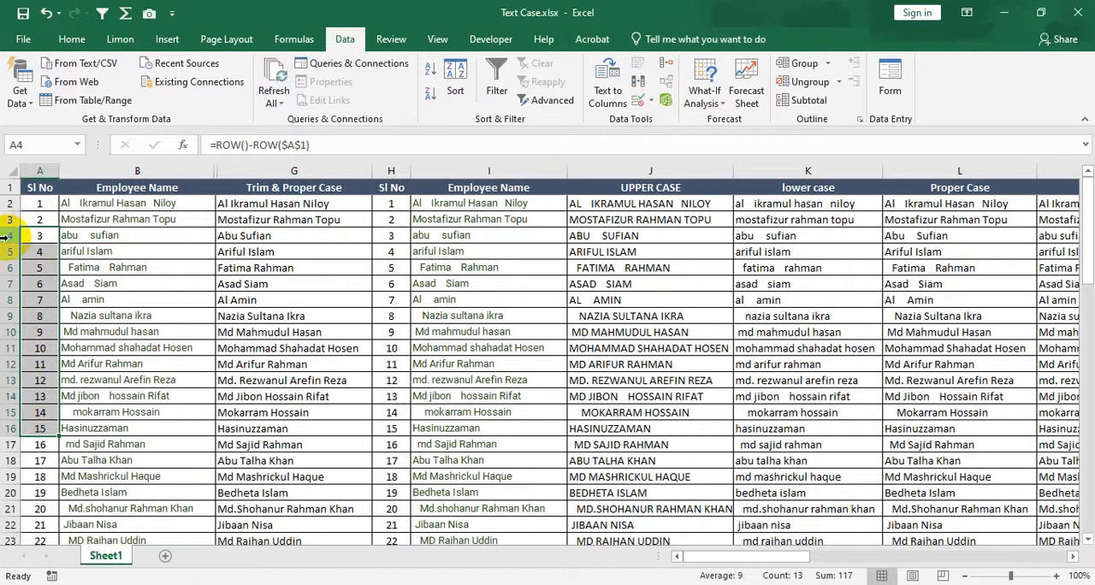
Hide rows 4 through 16 of the employee table.
{"action": "left_click", "coordinate": [7, 237]}
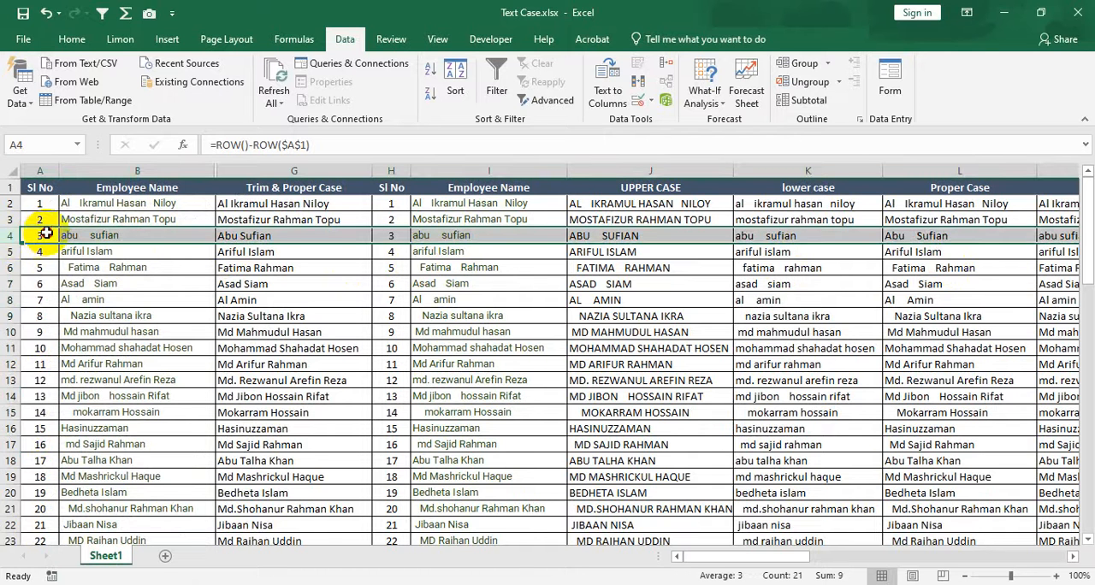
{"action": "left_click", "coordinate": [40, 233]}
{"action": "left_click", "coordinate": [8, 238]}
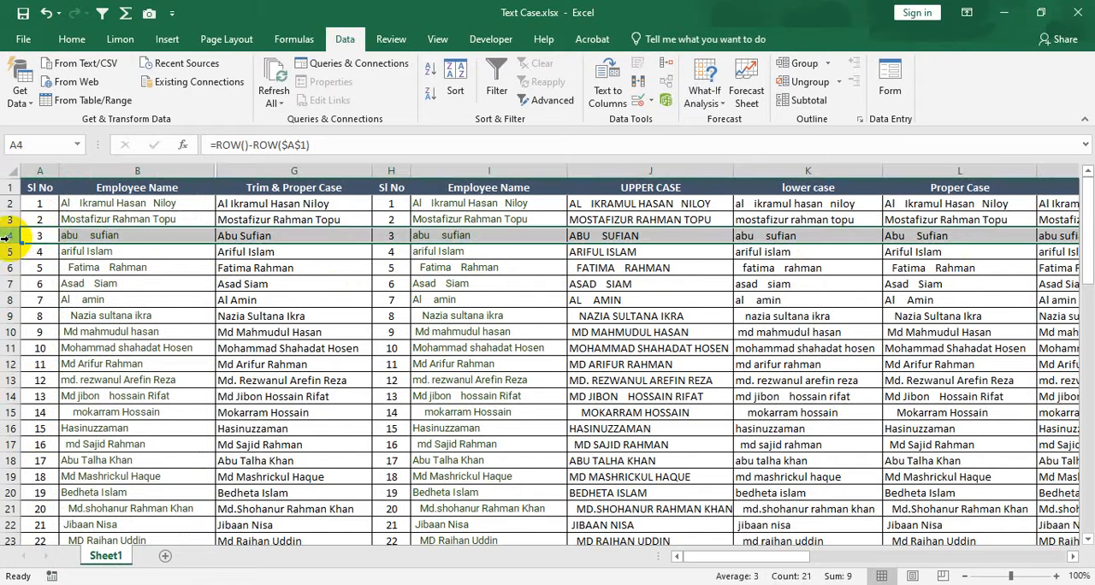
{"action": "left_click", "coordinate": [6, 429], "text": "shift"}
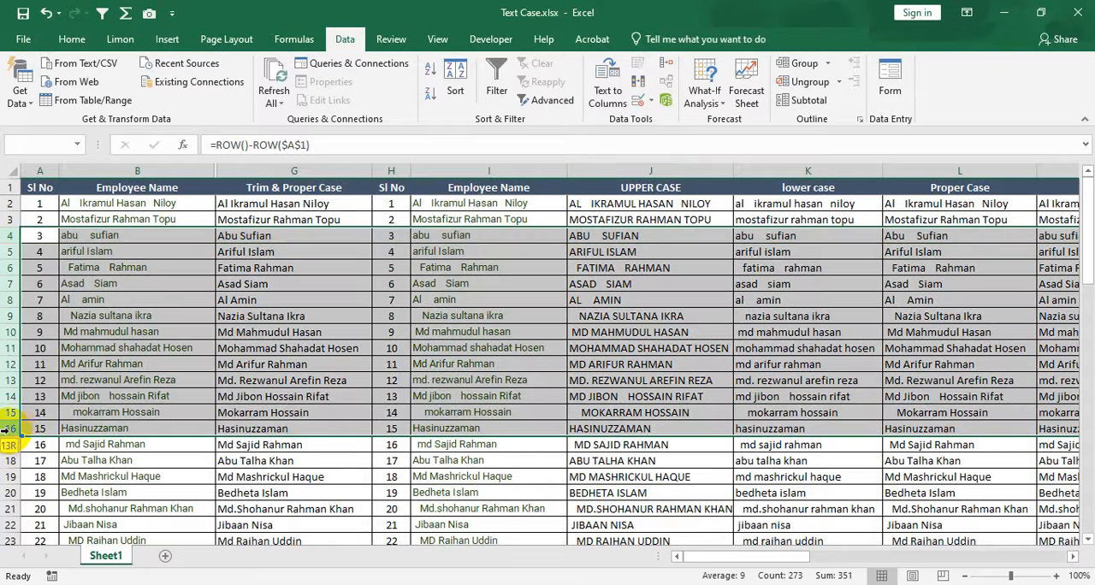
{"action": "right_click", "coordinate": [12, 355]}
{"action": "left_click", "coordinate": [50, 327]}
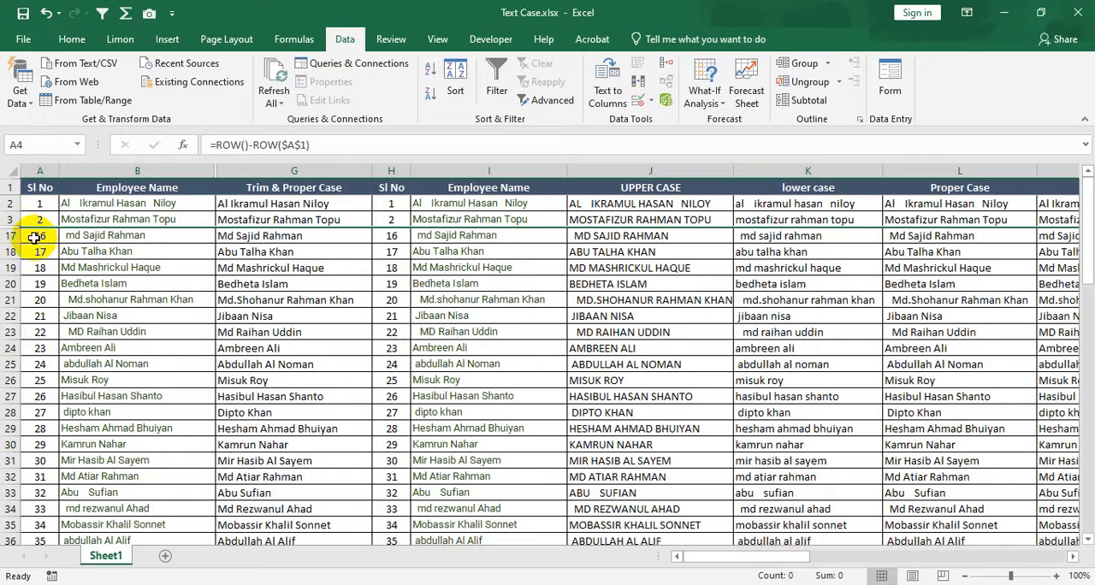
{"action": "left_click", "coordinate": [154, 238]}
{"action": "left_click", "coordinate": [295, 203]}
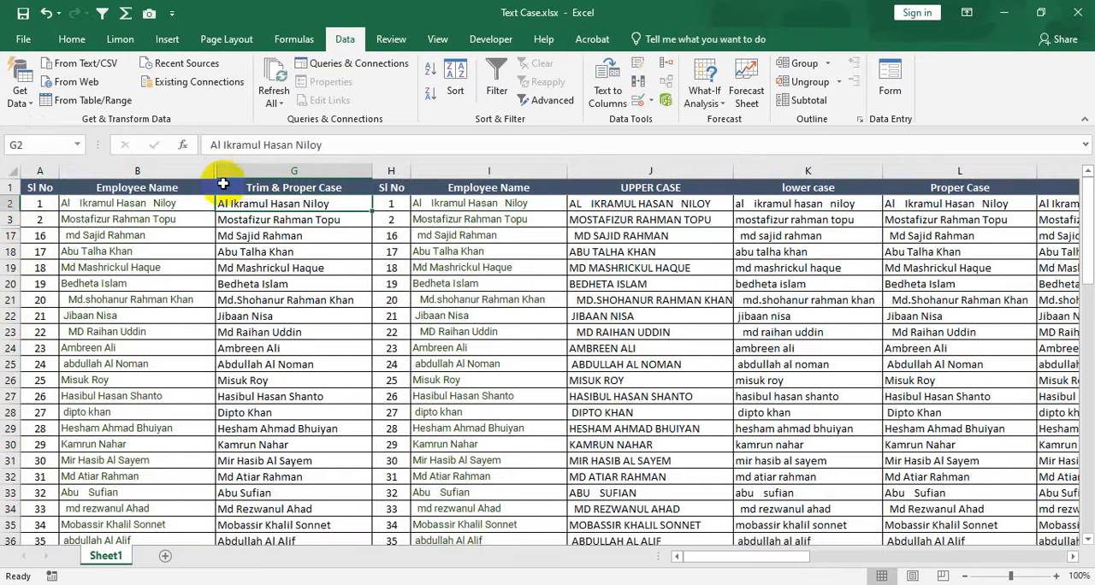
{"action": "left_click", "coordinate": [253, 219]}
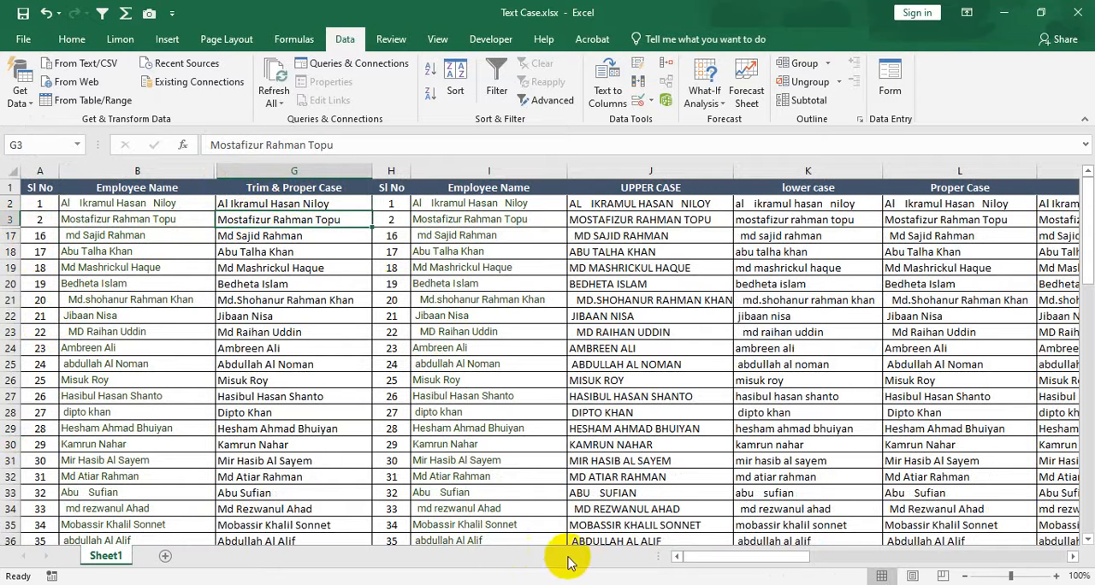
{"action": "left_click_drag", "start_coordinate": [733, 558], "coordinate": [617, 558]}
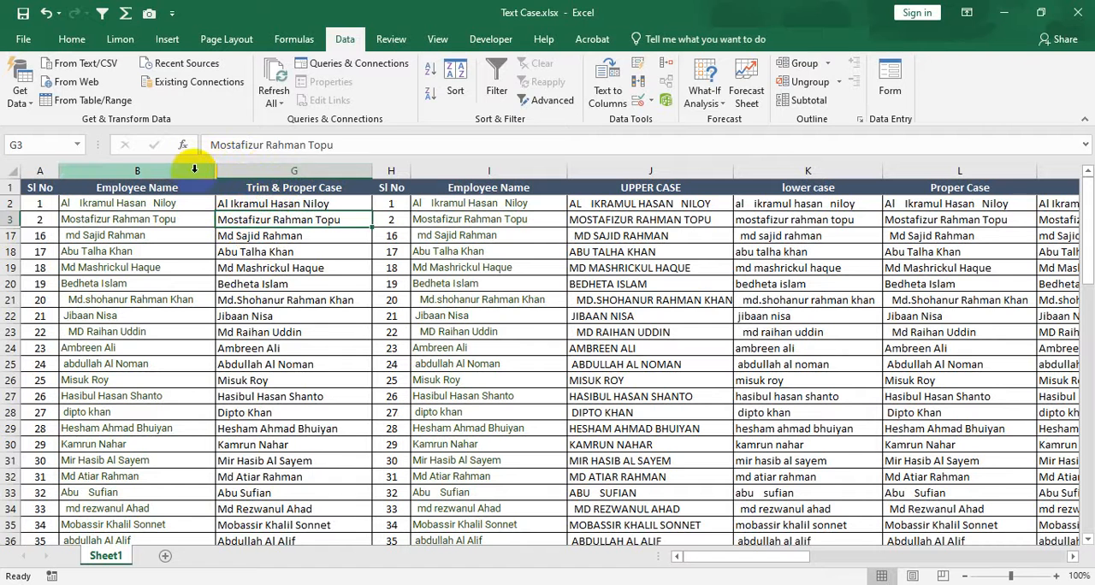
Try to unhide columns C through F with only column B selected.
{"action": "left_click", "coordinate": [264, 169]}
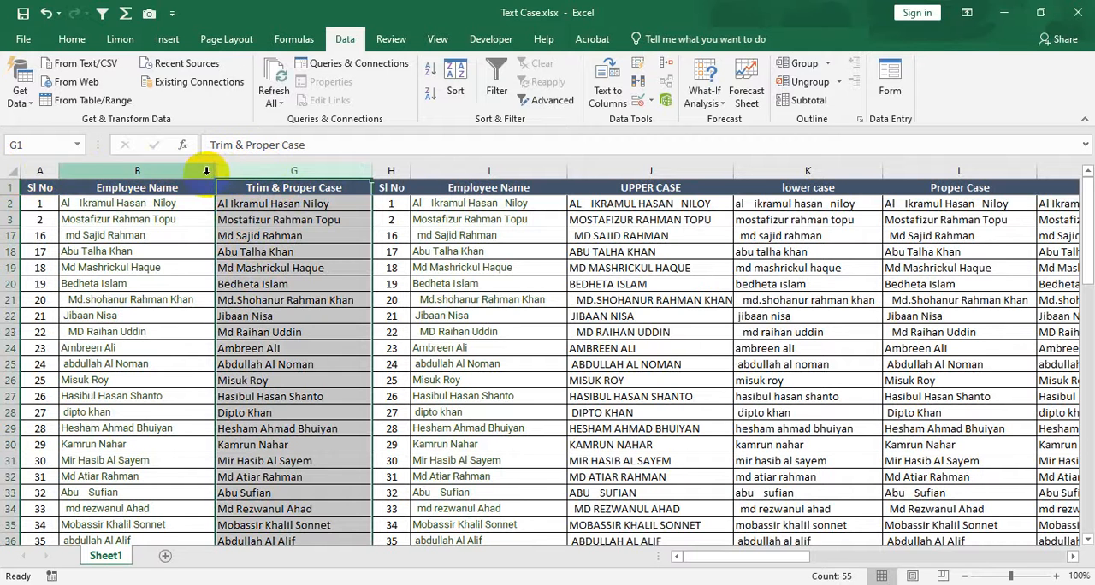
{"action": "left_click", "coordinate": [203, 168]}
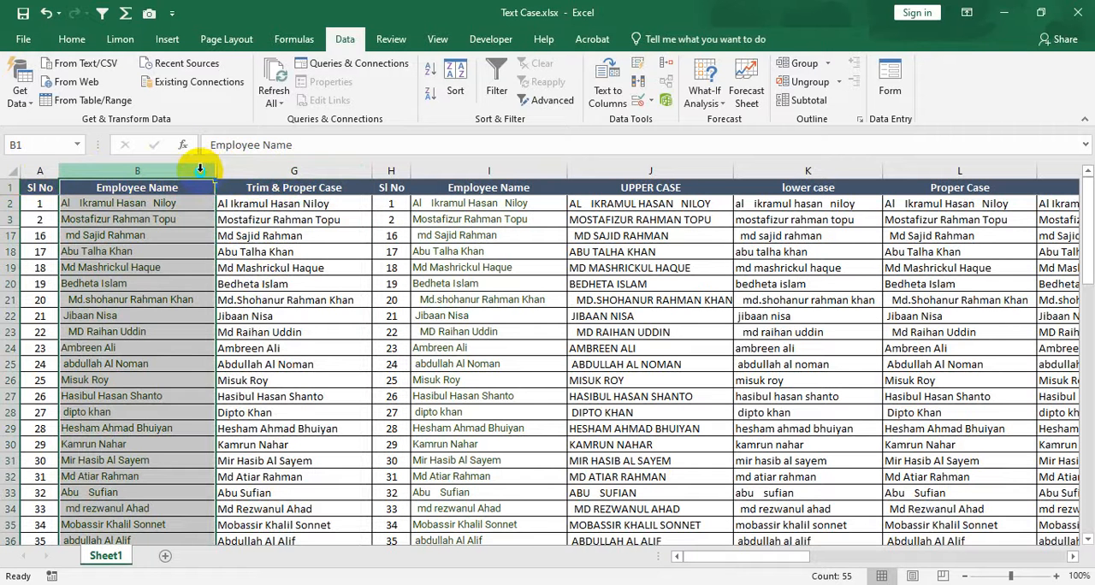
{"action": "right_click", "coordinate": [202, 172]}
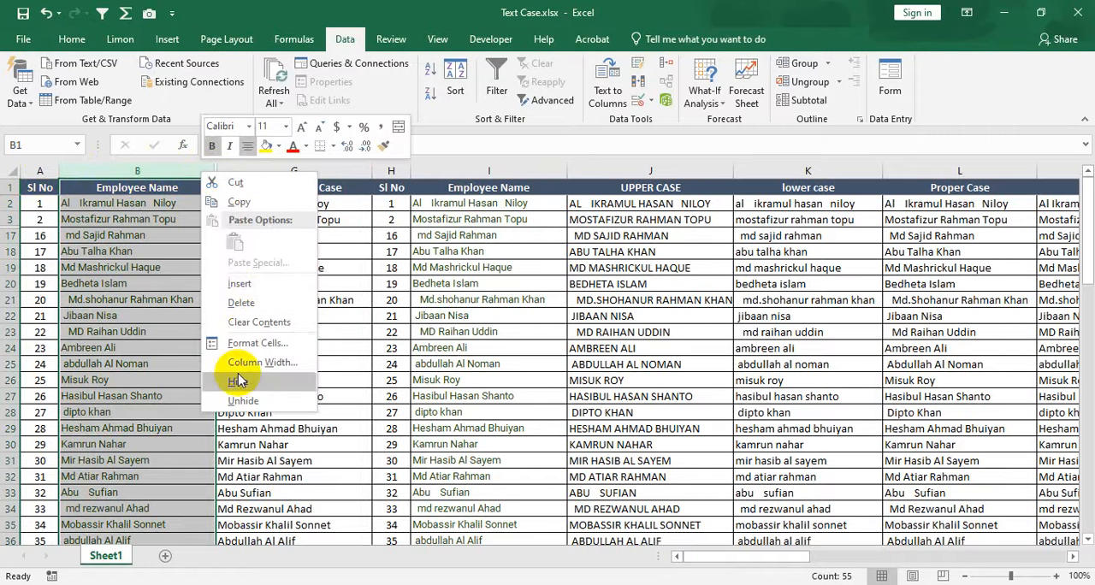
{"action": "left_click", "coordinate": [243, 400]}
{"action": "left_click", "coordinate": [221, 203]}
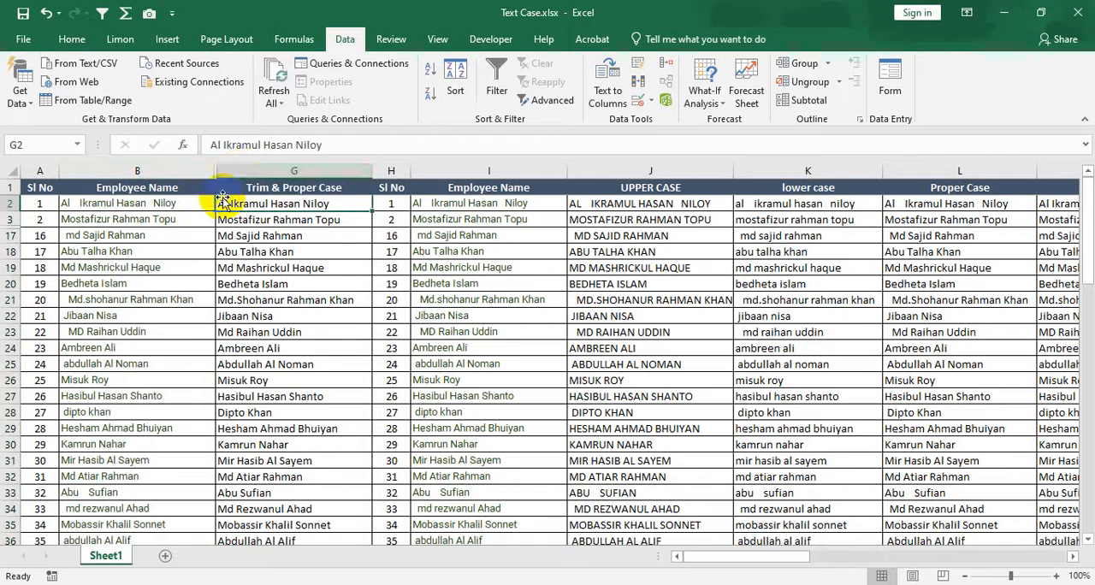
Try to unhide columns C through F with only column G or only column B selected.
{"action": "left_click", "coordinate": [237, 169]}
{"action": "right_click", "coordinate": [237, 169]}
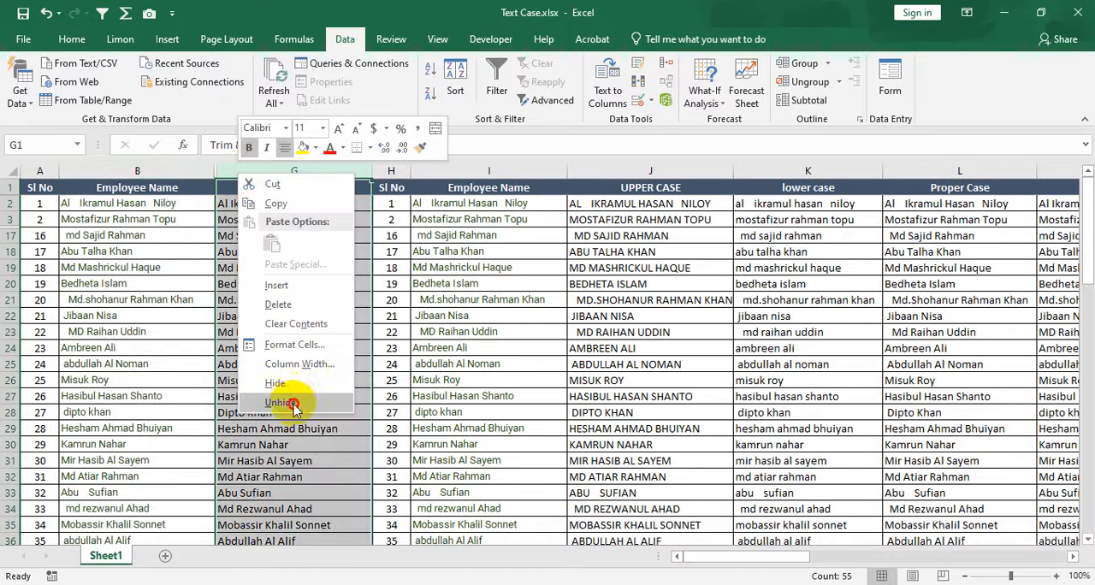
{"action": "left_click", "coordinate": [291, 402]}
{"action": "left_click_drag", "start_coordinate": [195, 165], "coordinate": [177, 177]}
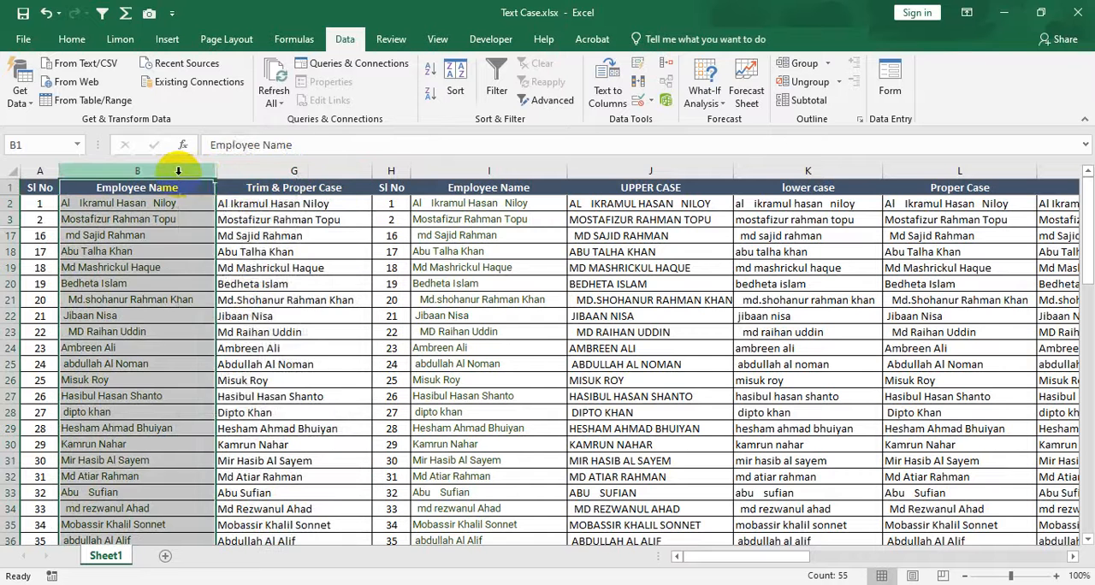
{"action": "right_click", "coordinate": [181, 175]}
{"action": "left_click", "coordinate": [231, 405]}
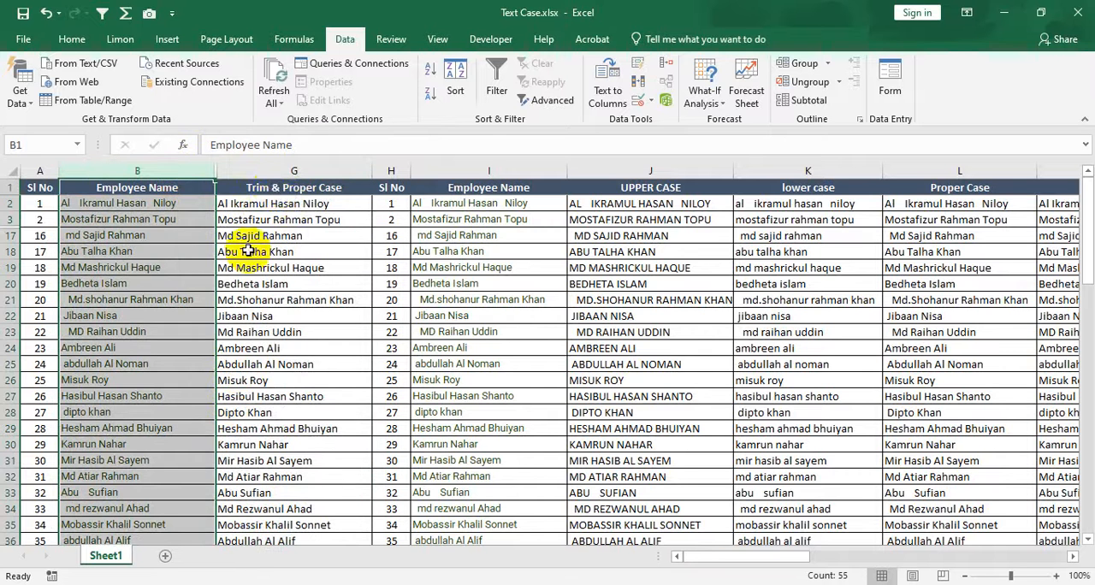
{"action": "left_click", "coordinate": [282, 169]}
{"action": "right_click", "coordinate": [282, 169]}
{"action": "left_click", "coordinate": [334, 399]}
{"action": "left_click", "coordinate": [201, 235]}
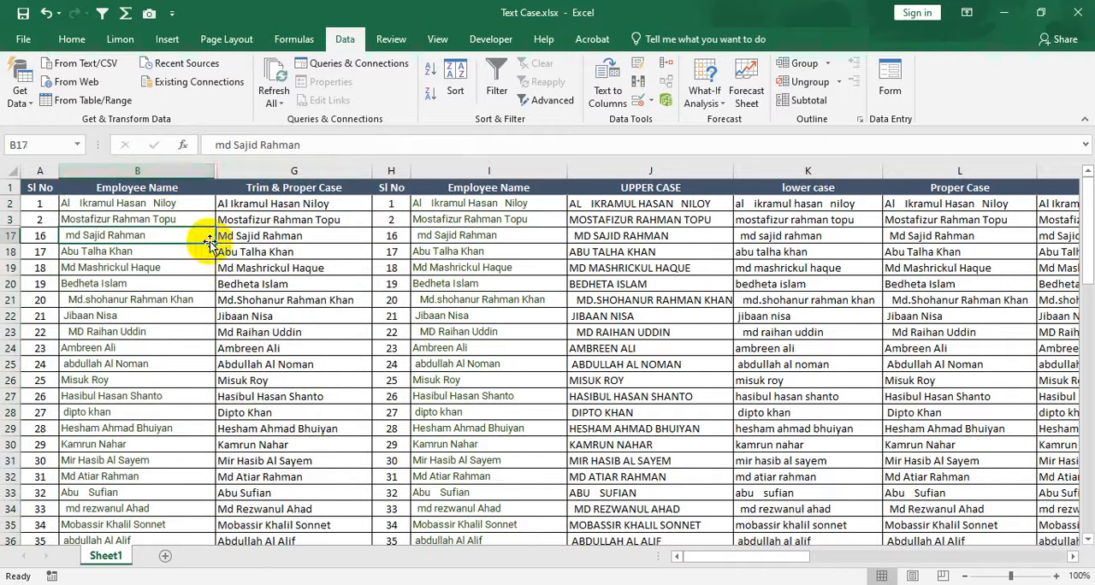
Unhide columns C through F by selecting the neighbouring columns B and G together.
{"action": "left_click_drag", "start_coordinate": [167, 171], "coordinate": [280, 168]}
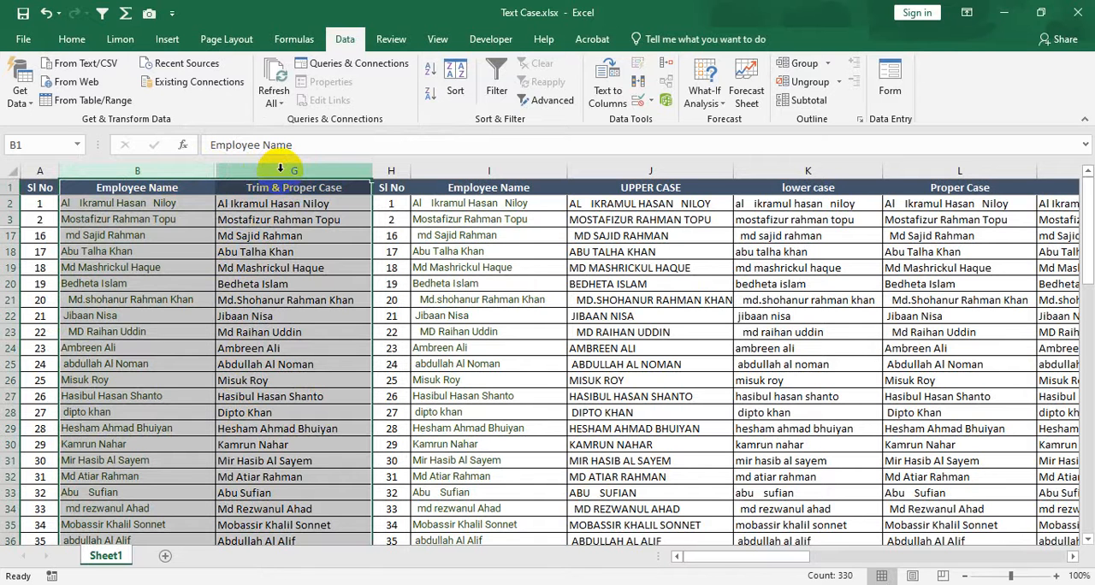
{"action": "left_click", "coordinate": [186, 165]}
{"action": "left_click_drag", "start_coordinate": [184, 167], "coordinate": [254, 169]}
{"action": "right_click", "coordinate": [253, 171]}
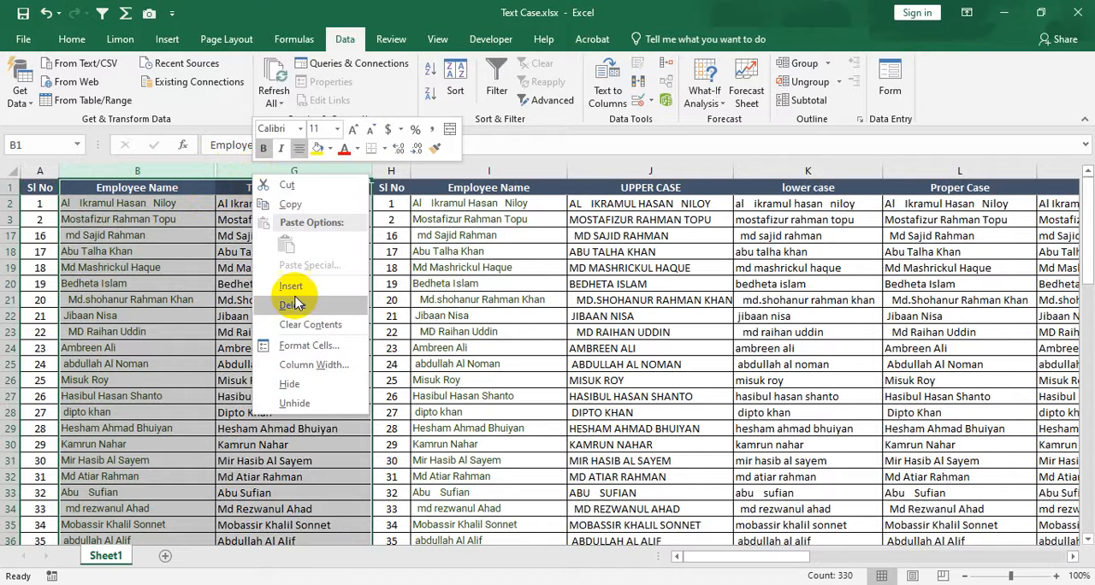
{"action": "left_click", "coordinate": [294, 404]}
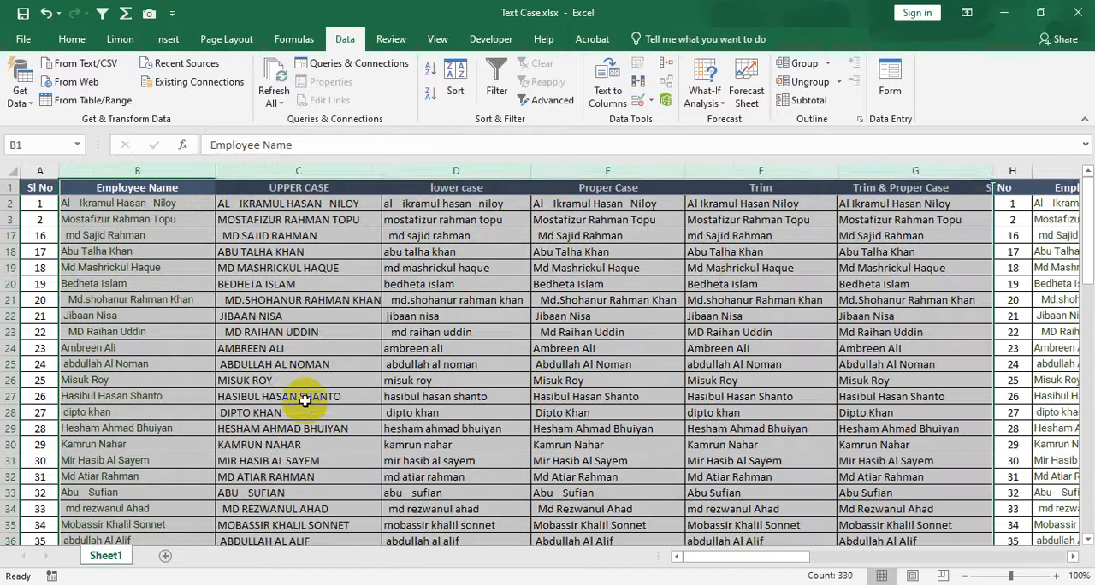
{"action": "left_click", "coordinate": [851, 236]}
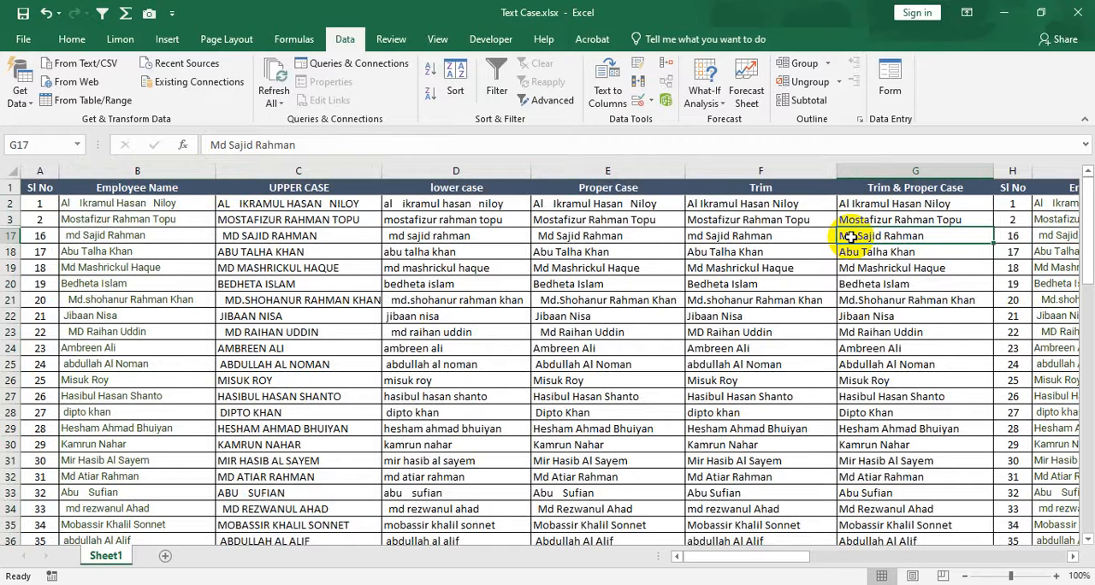
Unhide rows 4 through 16 by selecting the neighbouring rows 3 and 17 together.
{"action": "left_click", "coordinate": [10, 219]}
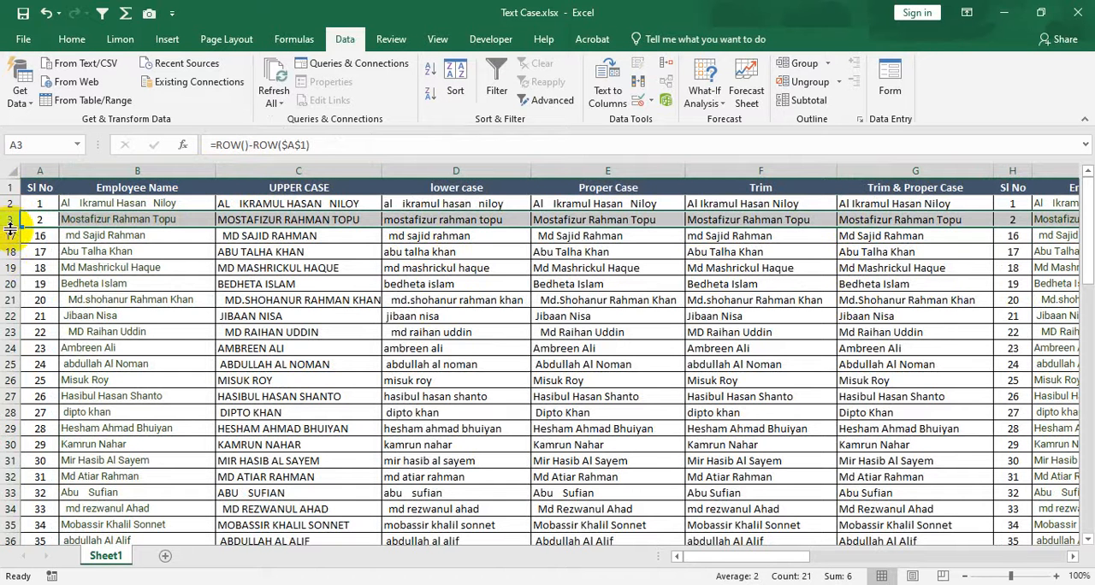
{"action": "left_click_drag", "start_coordinate": [12, 223], "coordinate": [16, 237]}
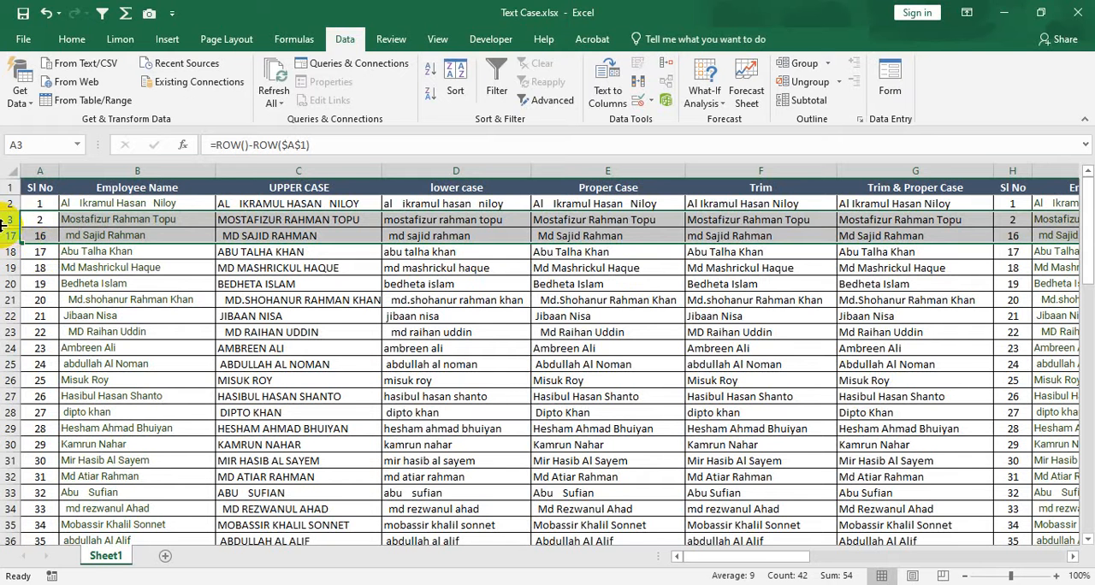
{"action": "left_click", "coordinate": [9, 219]}
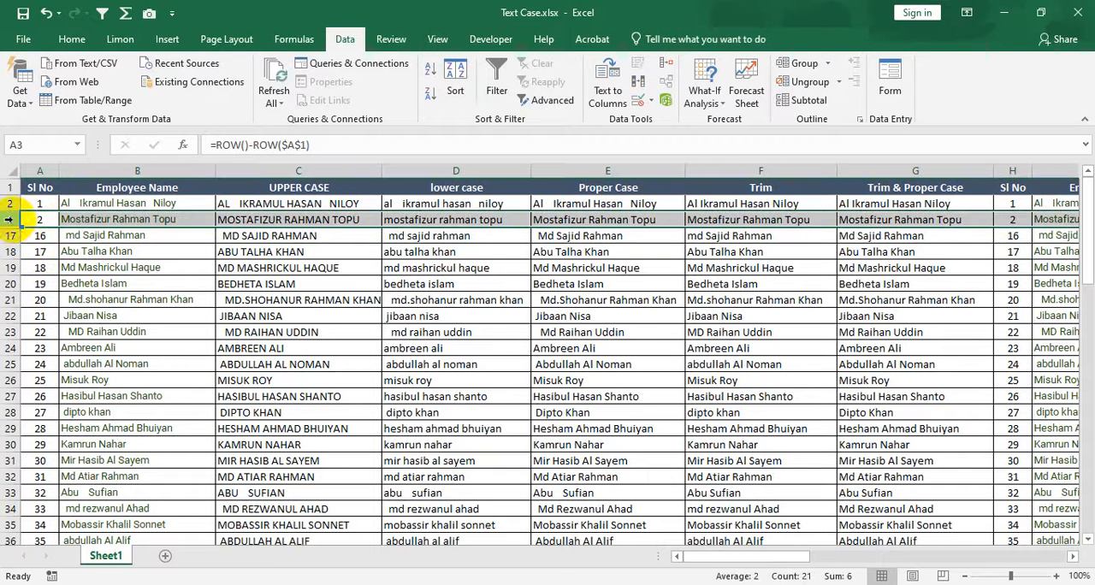
{"action": "left_click", "coordinate": [7, 236], "text": "shift"}
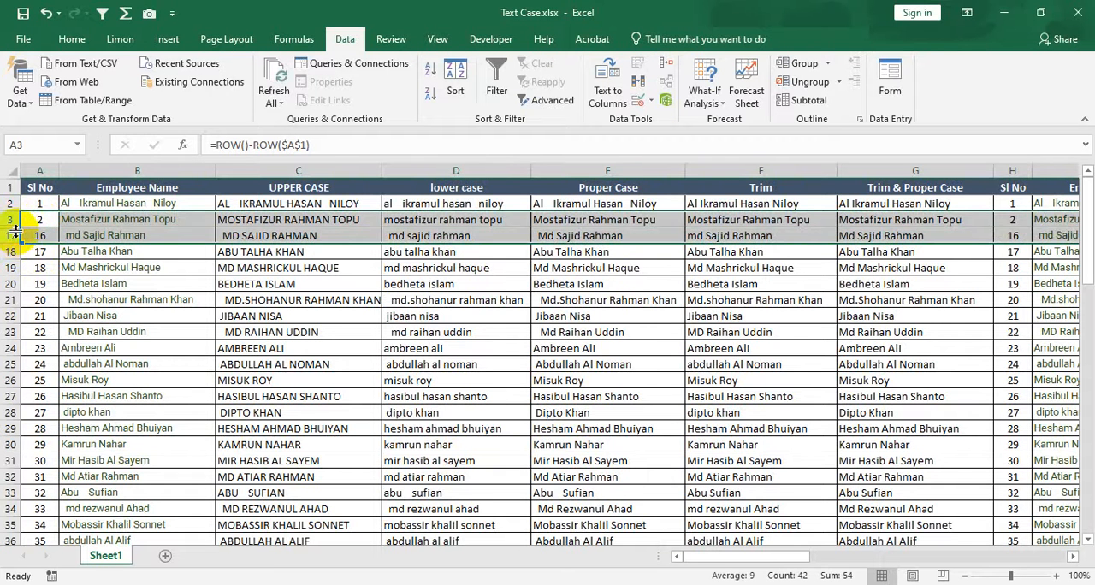
{"action": "right_click", "coordinate": [7, 235]}
{"action": "left_click", "coordinate": [77, 460]}
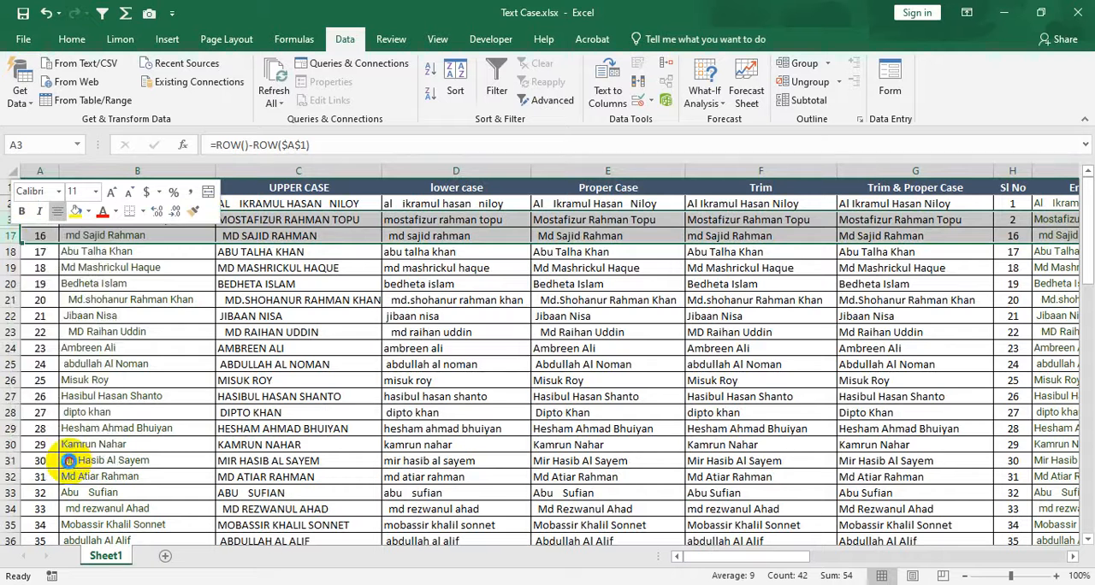
{"action": "left_click", "coordinate": [137, 218]}
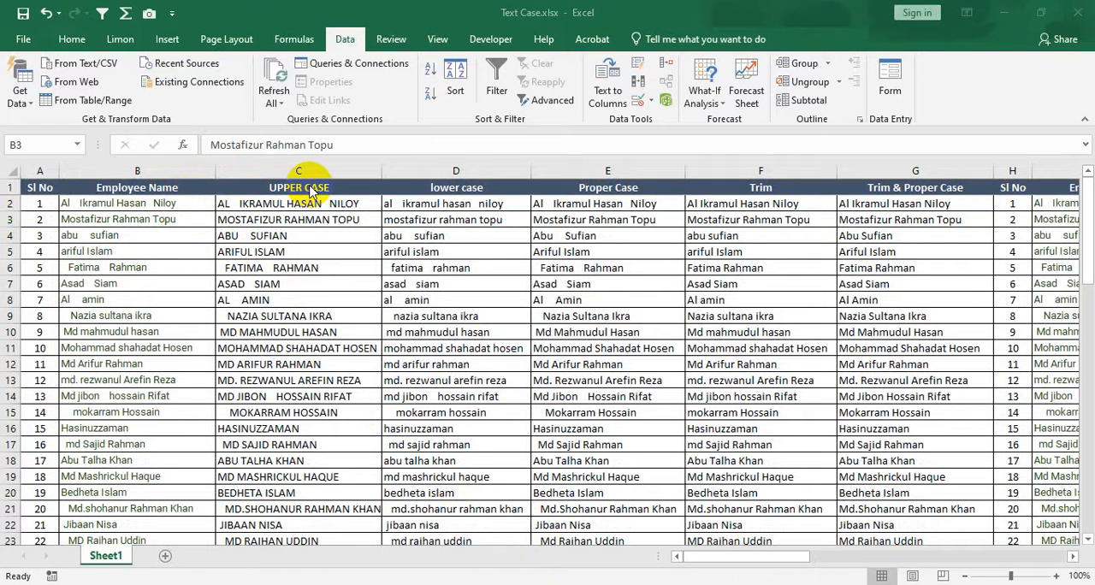
Group columns J through L, from UPPER CASE to Proper Case, in the second employee table.
{"action": "left_click", "coordinate": [778, 562]}
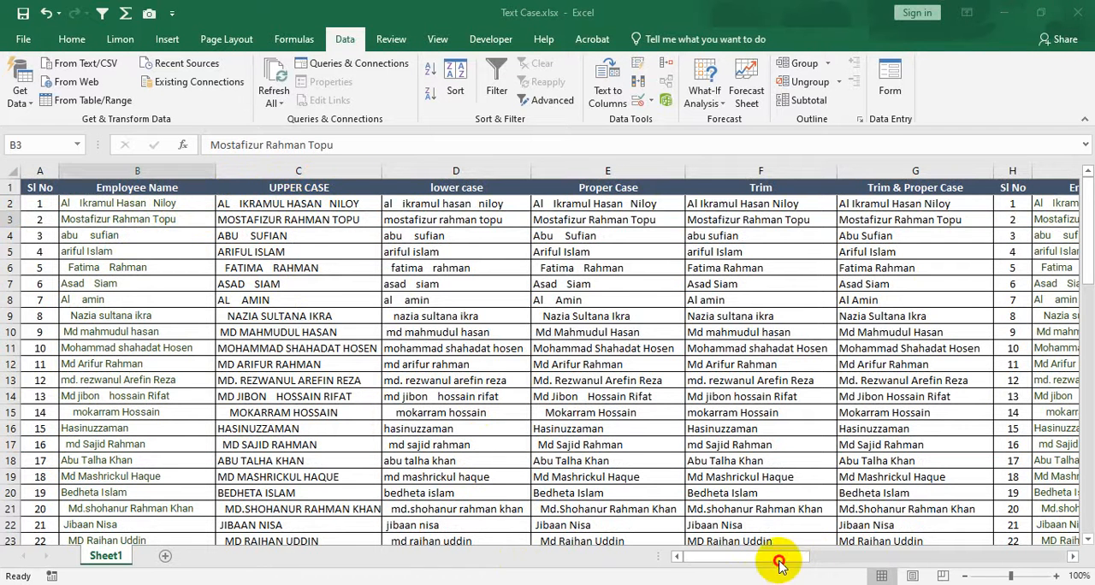
{"action": "left_click_drag", "start_coordinate": [778, 562], "coordinate": [898, 555]}
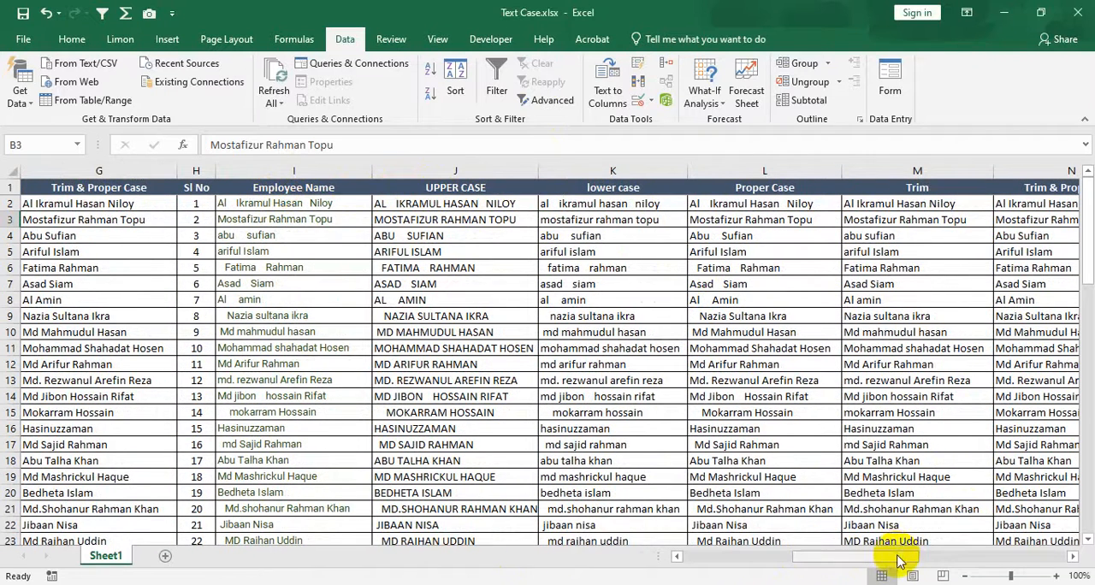
{"action": "left_click_drag", "start_coordinate": [897, 557], "coordinate": [917, 558]}
{"action": "left_click", "coordinate": [291, 190]}
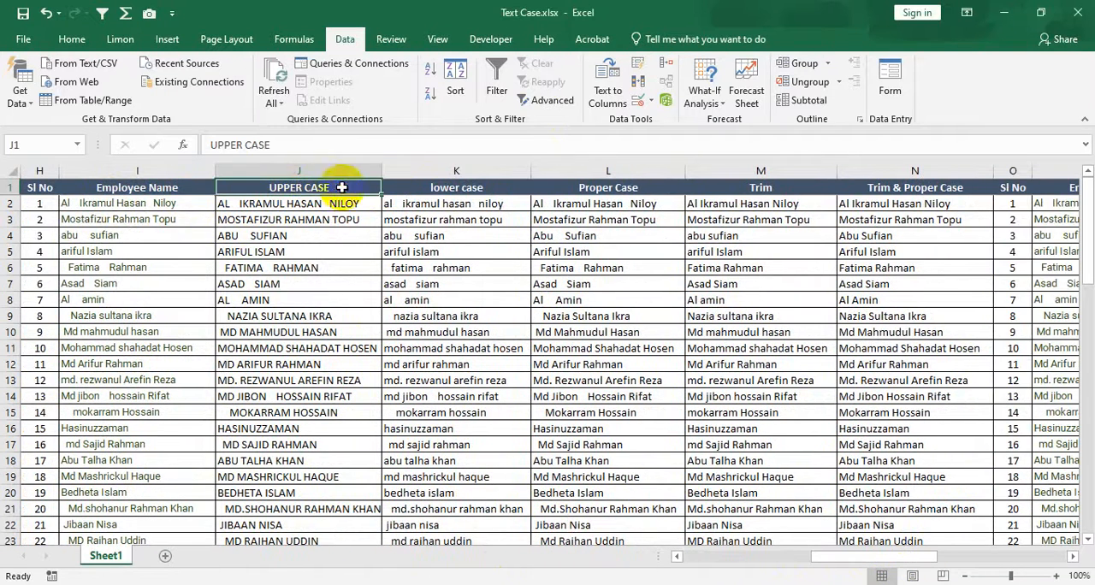
{"action": "left_click", "coordinate": [603, 185], "text": "shift"}
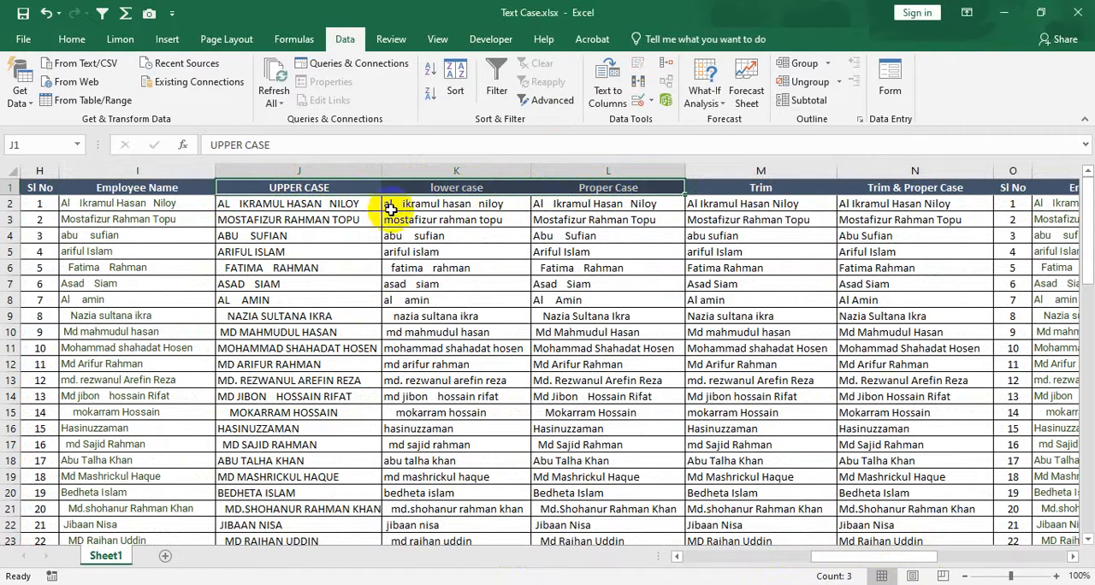
{"action": "left_click", "coordinate": [72, 36]}
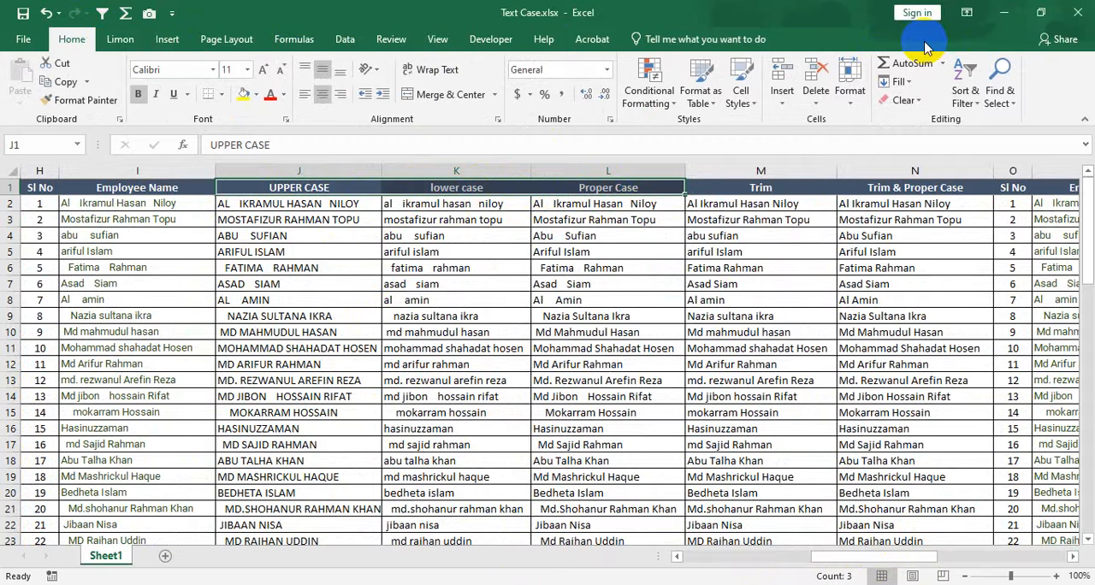
{"action": "left_click", "coordinate": [343, 40]}
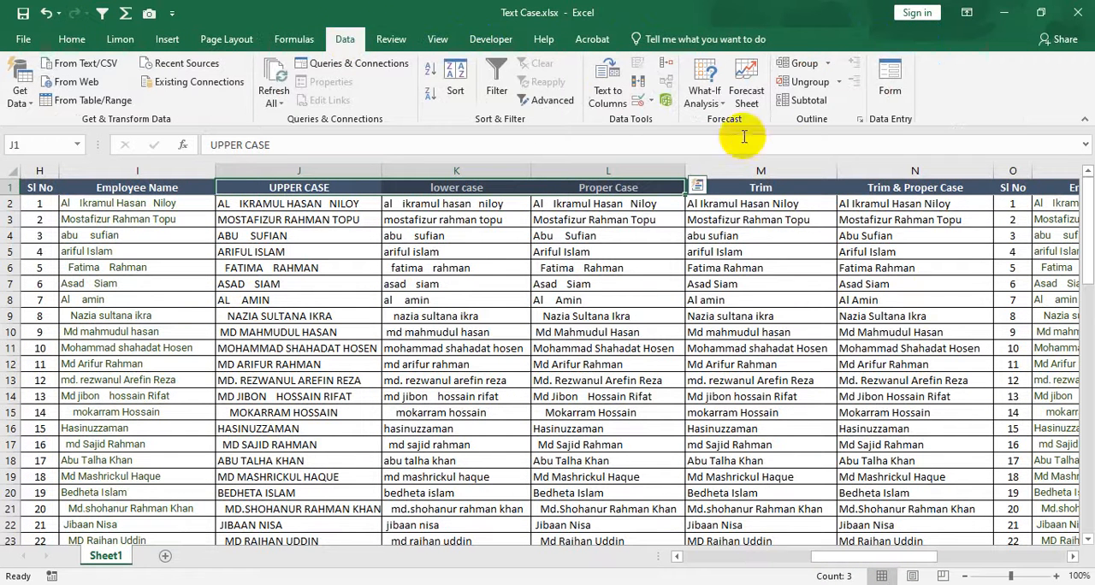
{"action": "left_click", "coordinate": [805, 64]}
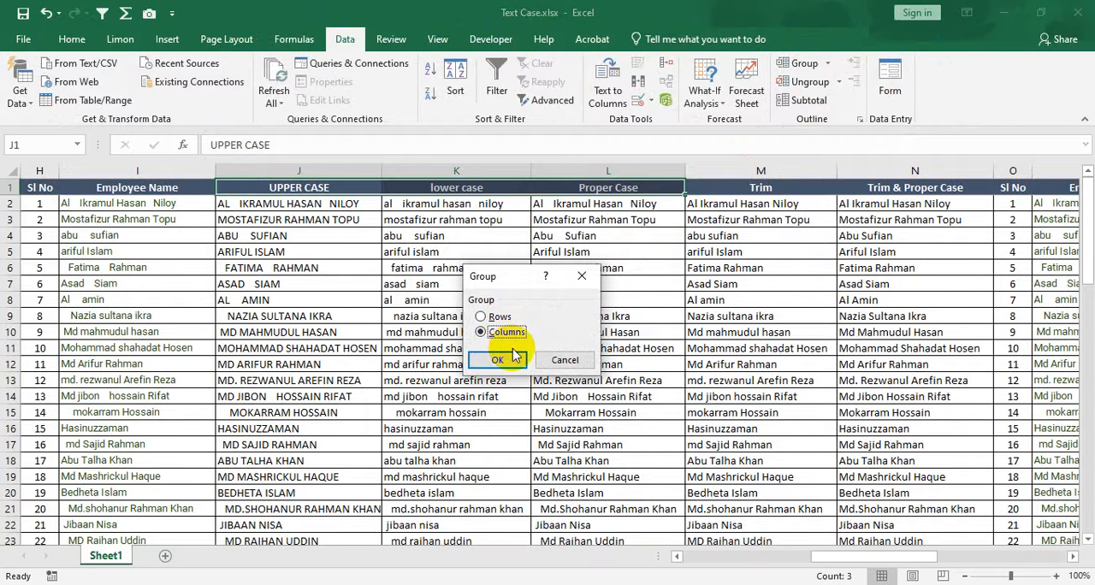
{"action": "left_click", "coordinate": [510, 358]}
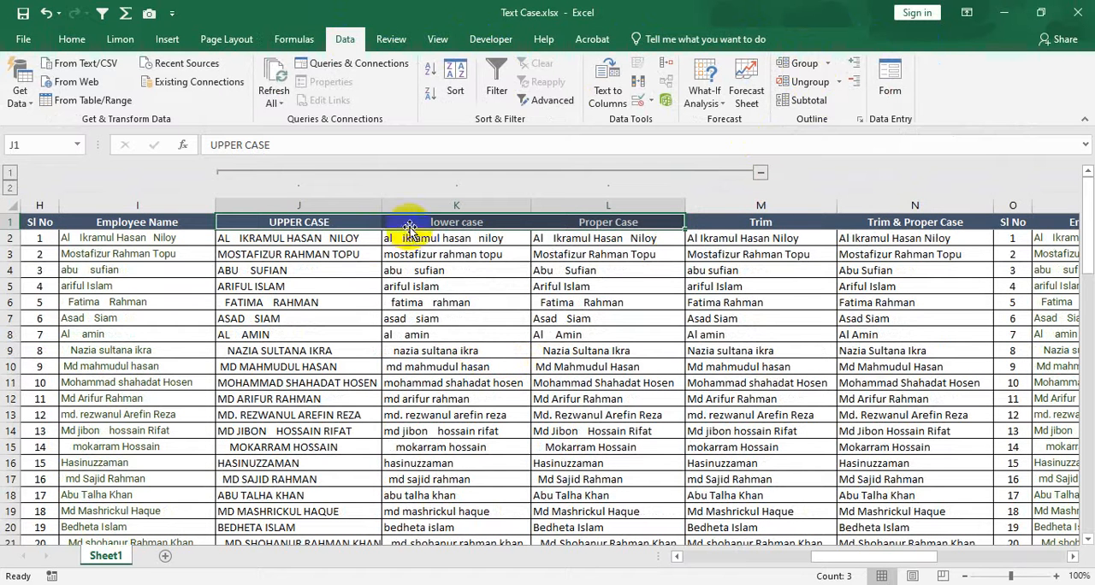
{"action": "left_click", "coordinate": [330, 226]}
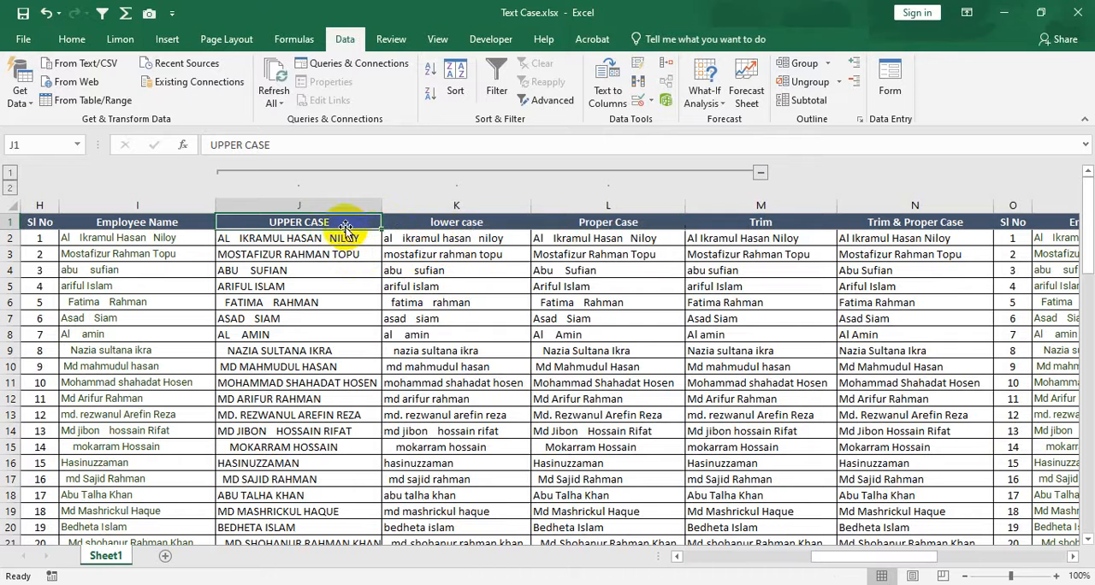
{"action": "left_click_drag", "start_coordinate": [362, 215], "coordinate": [490, 225]}
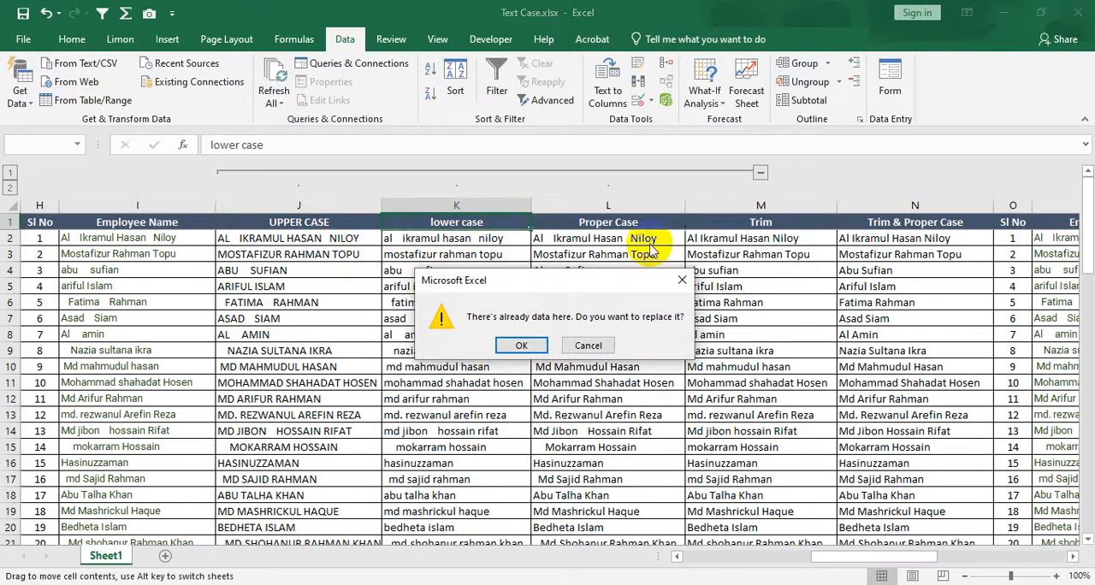
{"action": "left_click", "coordinate": [587, 345]}
{"action": "left_click_drag", "start_coordinate": [366, 222], "coordinate": [680, 210]}
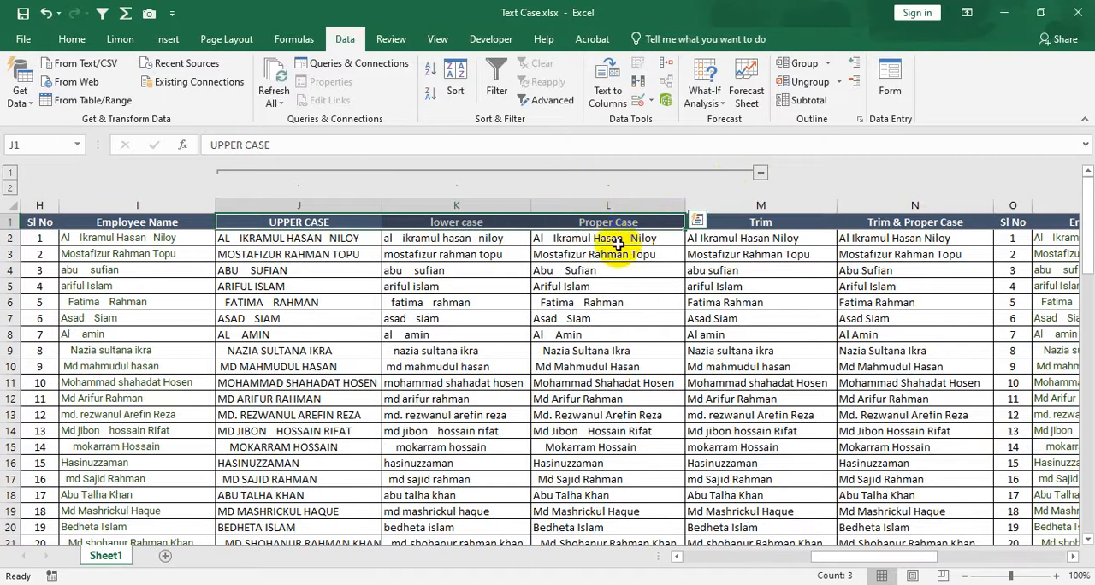
Collapse the grouped columns J through L and expand them again.
{"action": "left_click", "coordinate": [760, 175]}
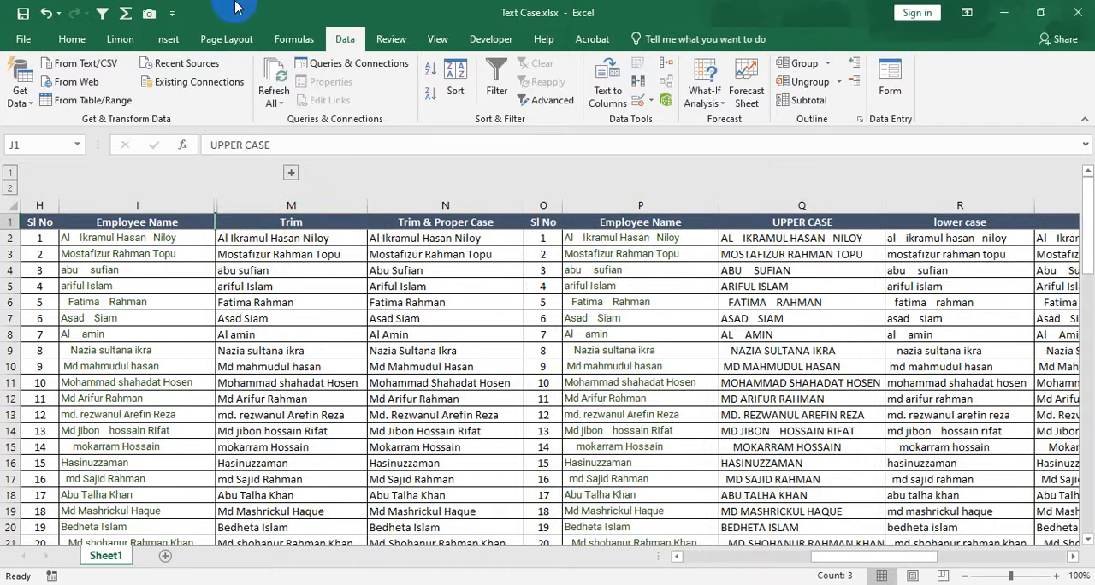
{"action": "left_click", "coordinate": [290, 173]}
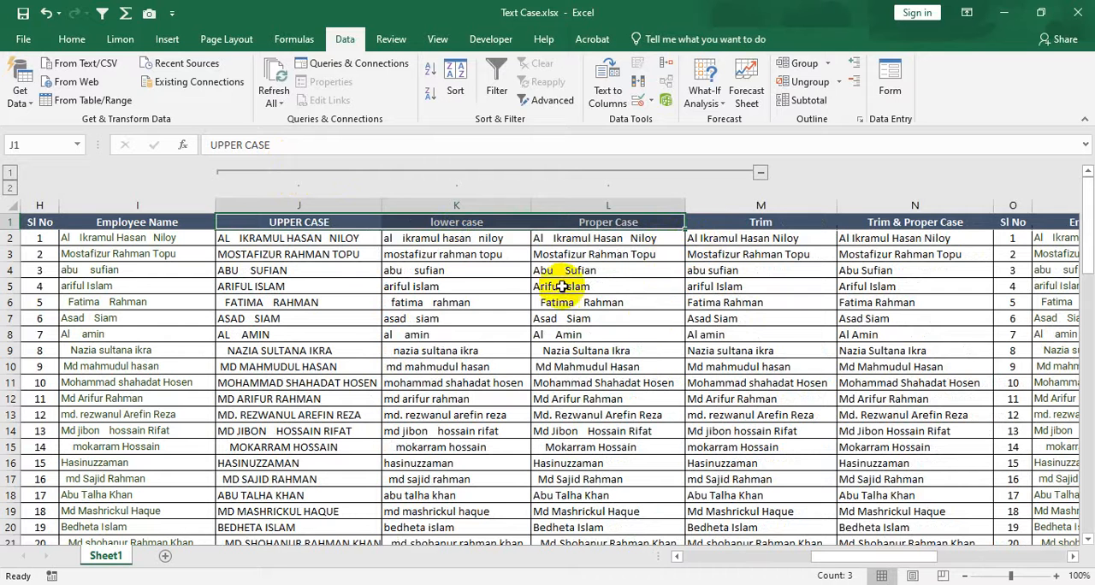
Group rows 5 through 14 of the employee table.
{"action": "left_click", "coordinate": [10, 286]}
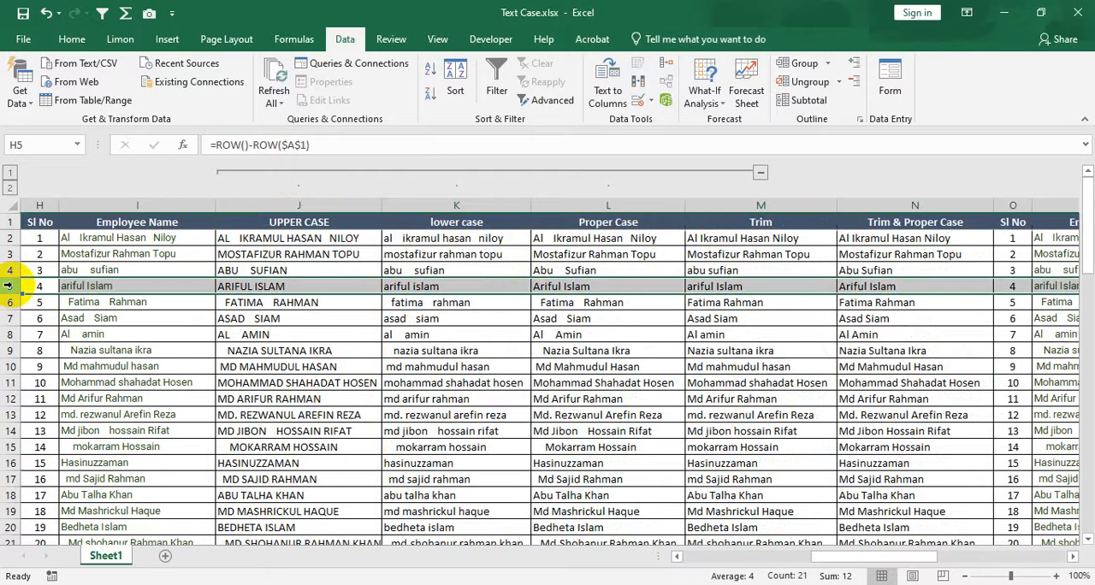
{"action": "left_click", "coordinate": [10, 432], "text": "shift"}
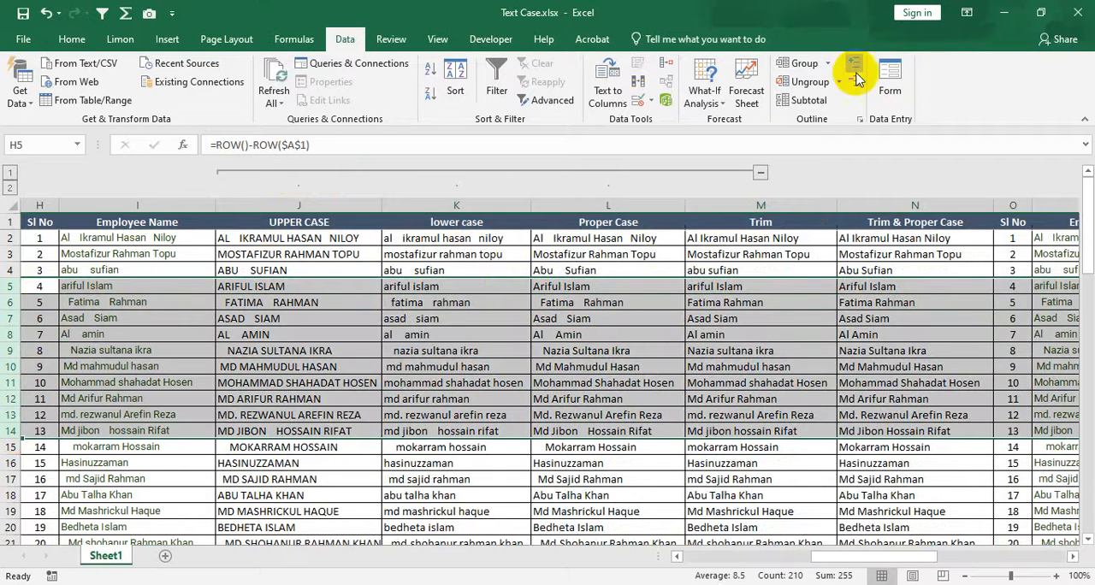
{"action": "left_click", "coordinate": [808, 65]}
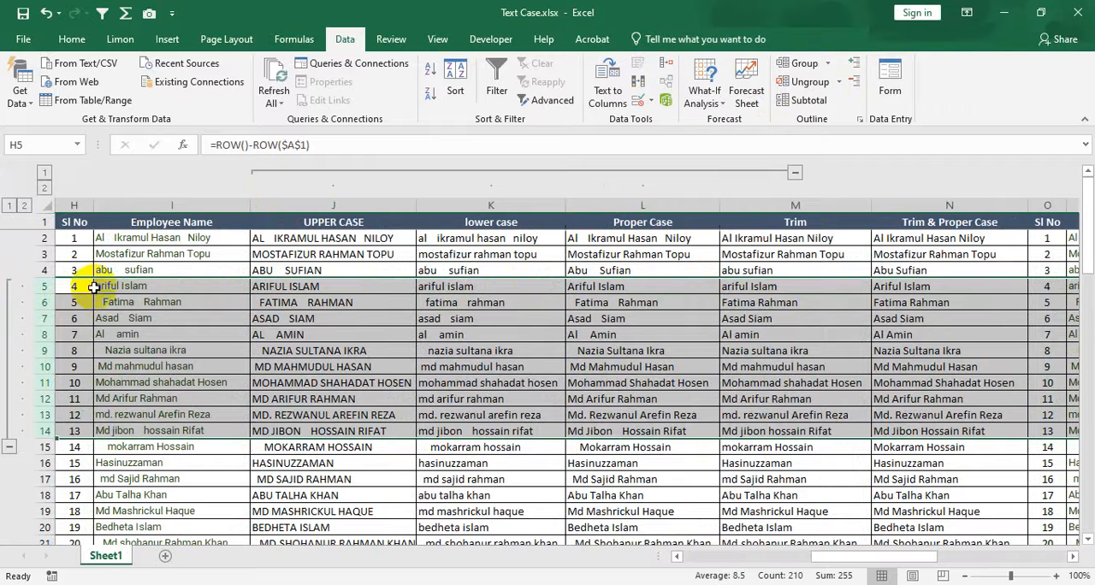
{"action": "left_click", "coordinate": [161, 290]}
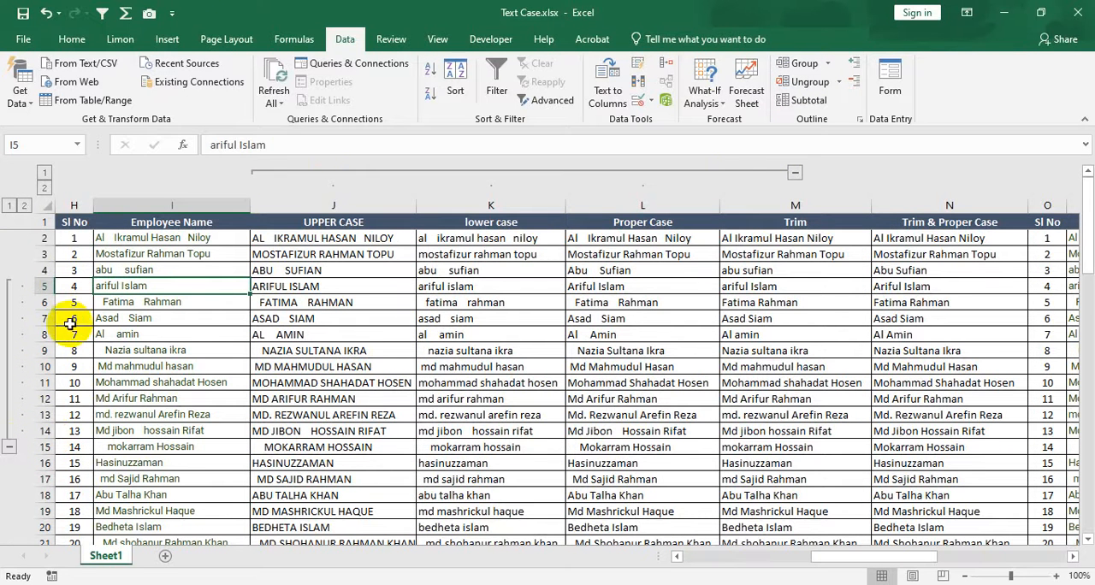
Collapse, expand and re-collapse the grouped rows 5 through 14, and collapse the grouped columns J through L.
{"action": "left_click", "coordinate": [9, 447]}
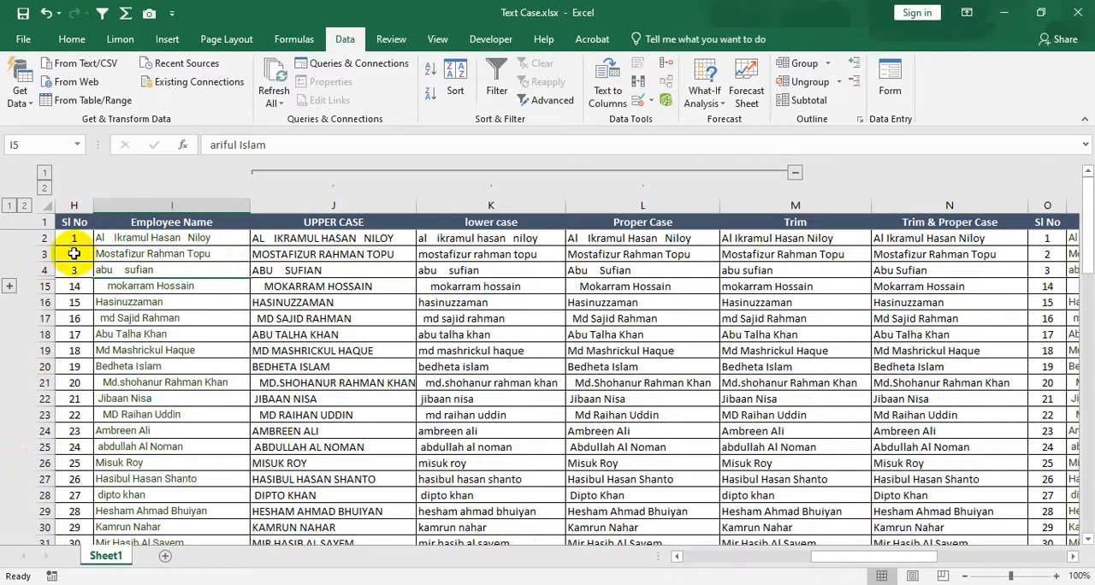
{"action": "left_click", "coordinate": [6, 287]}
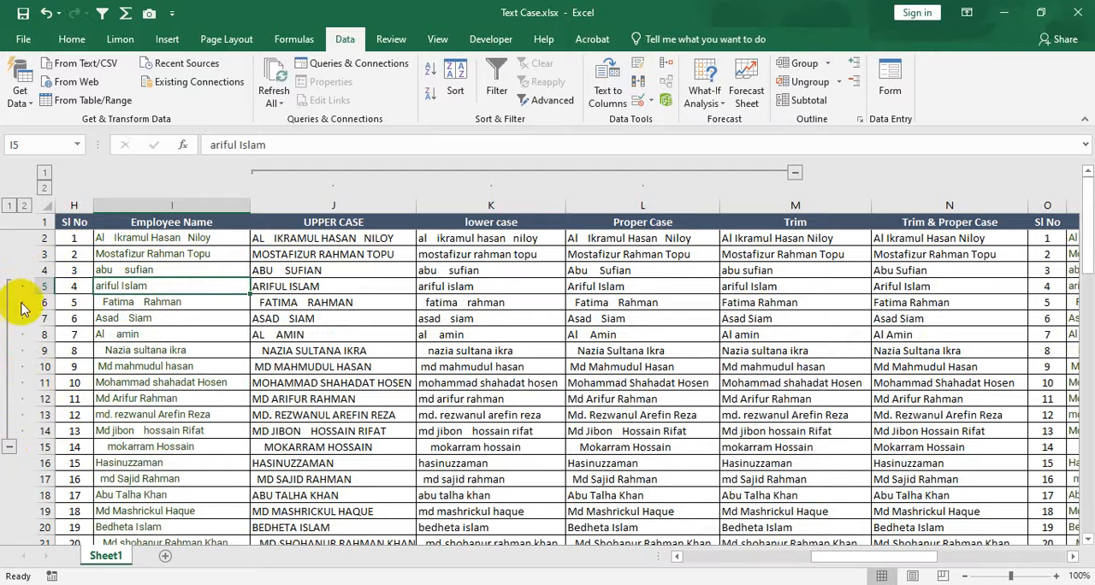
{"action": "left_click", "coordinate": [9, 447]}
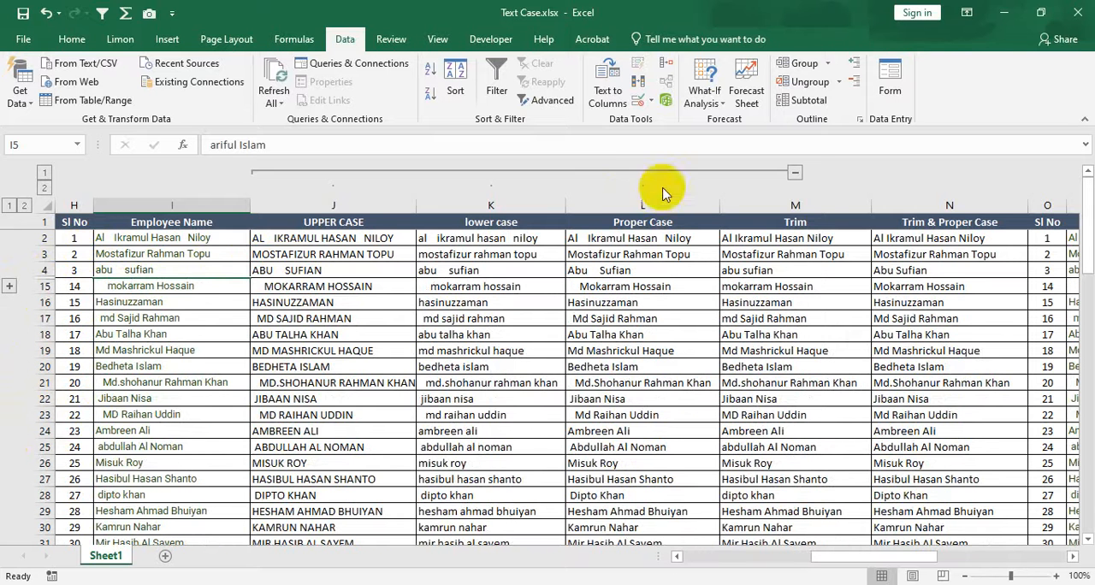
{"action": "left_click", "coordinate": [795, 172]}
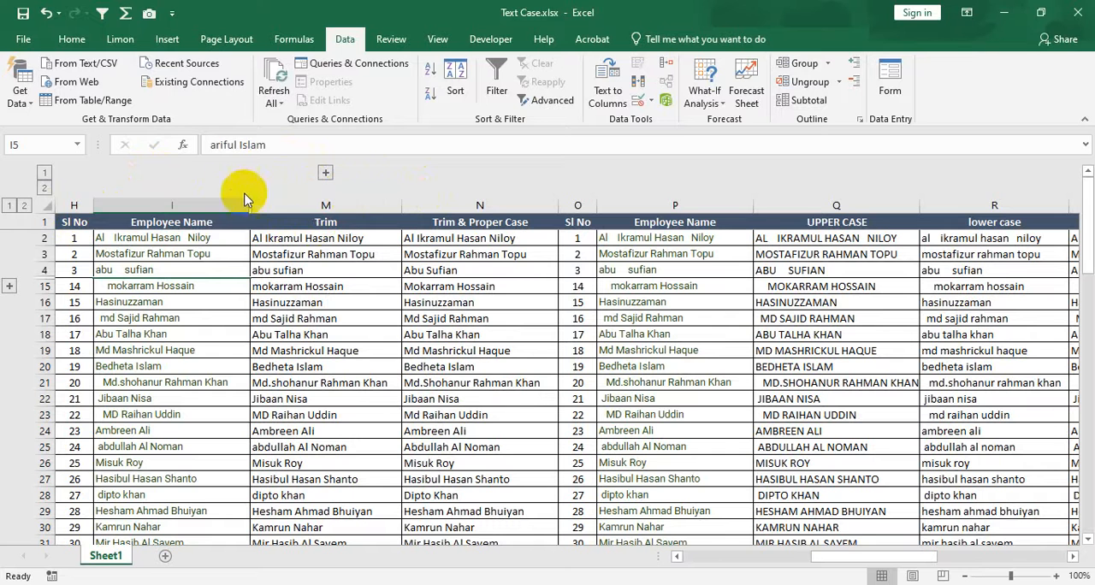
Select the entire sheet and look through the employee tables' lower rows, back to the first table at column A.
{"action": "left_click", "coordinate": [47, 206]}
{"action": "scroll", "coordinate": [644, 465], "scroll_direction": "down", "scroll_amount": 3}
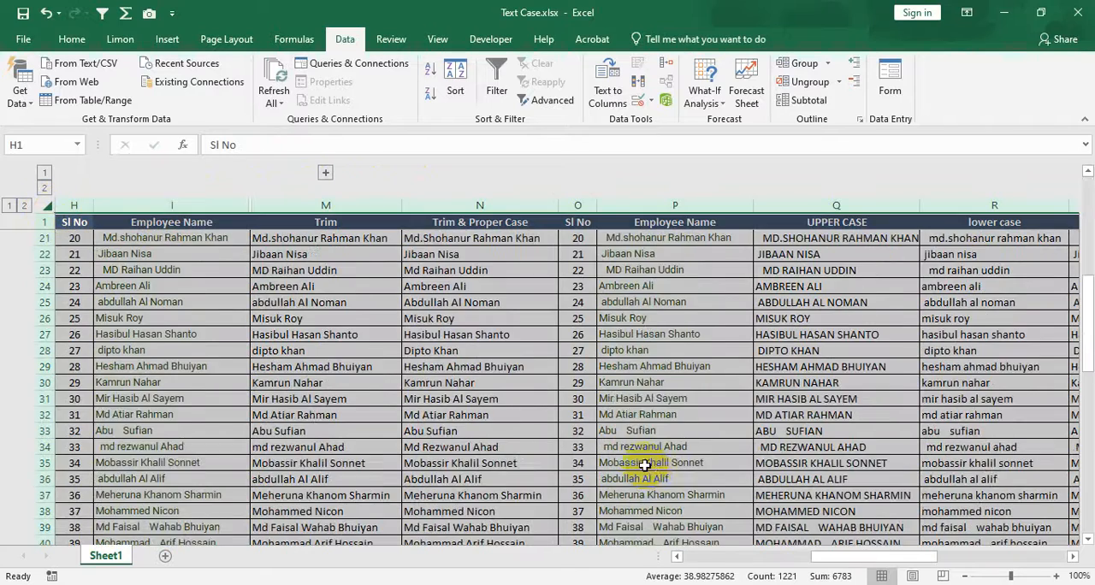
{"action": "scroll", "coordinate": [645, 465], "scroll_direction": "down", "scroll_amount": 9}
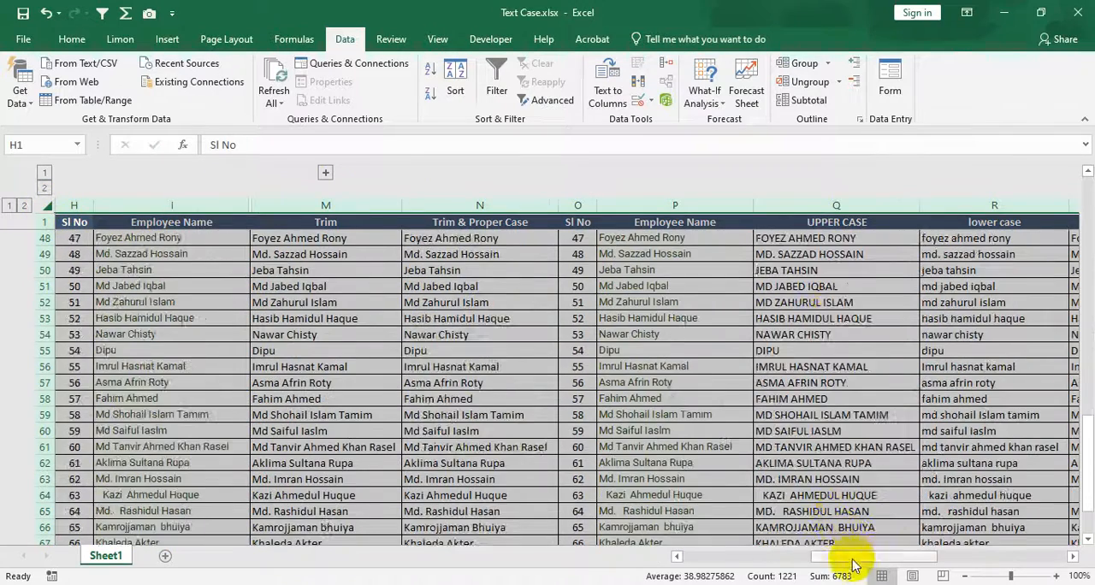
{"action": "left_click_drag", "start_coordinate": [852, 565], "coordinate": [743, 562]}
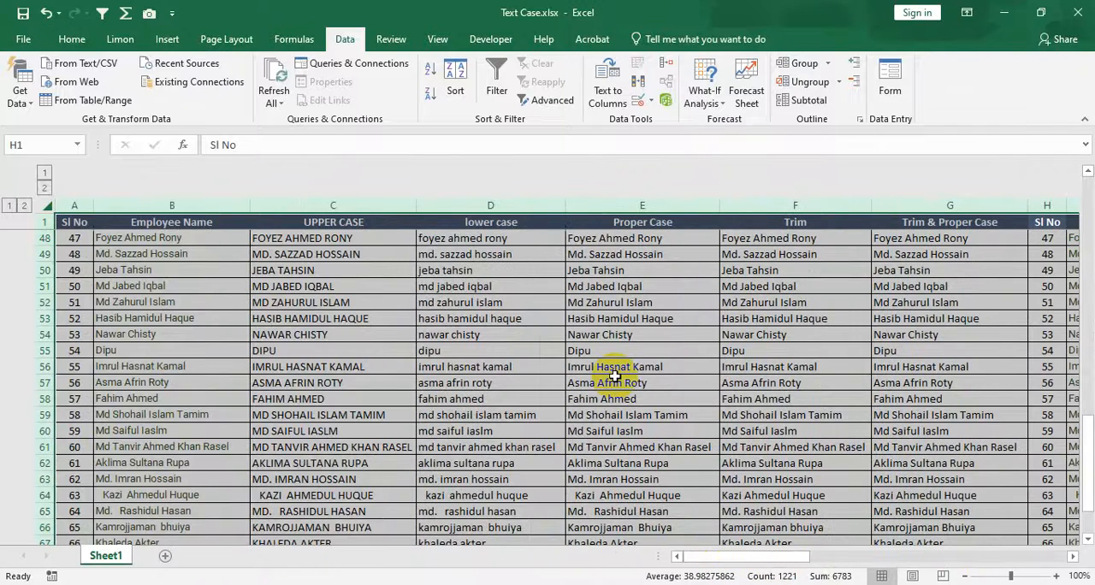
{"action": "left_click", "coordinate": [51, 208]}
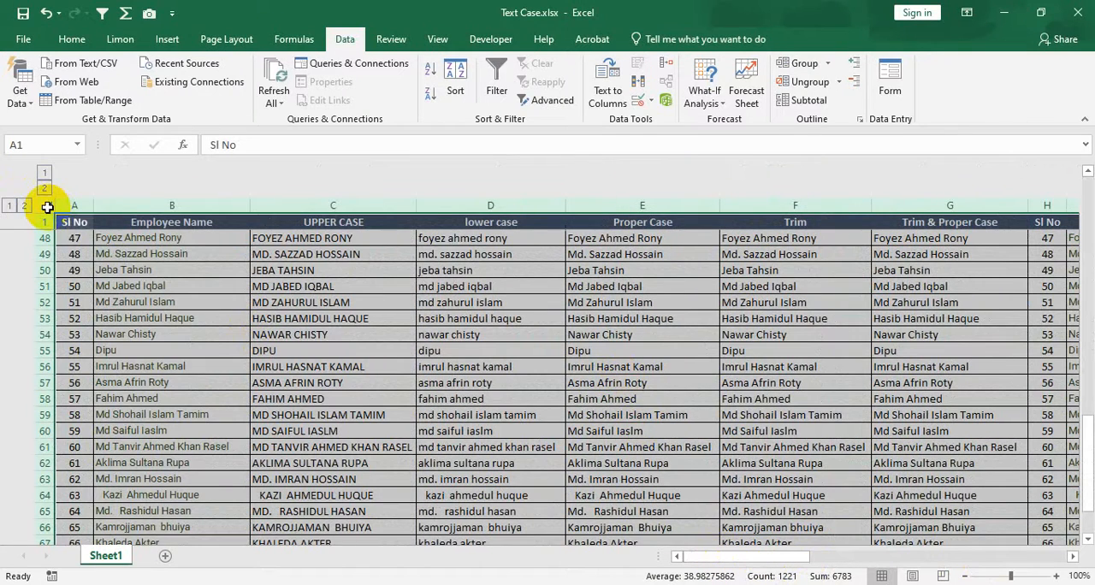
Expand the grouped rows 5 through 14 and replace the whole-sheet selection with cell D7.
{"action": "scroll", "coordinate": [522, 414], "scroll_direction": "up", "scroll_amount": 11}
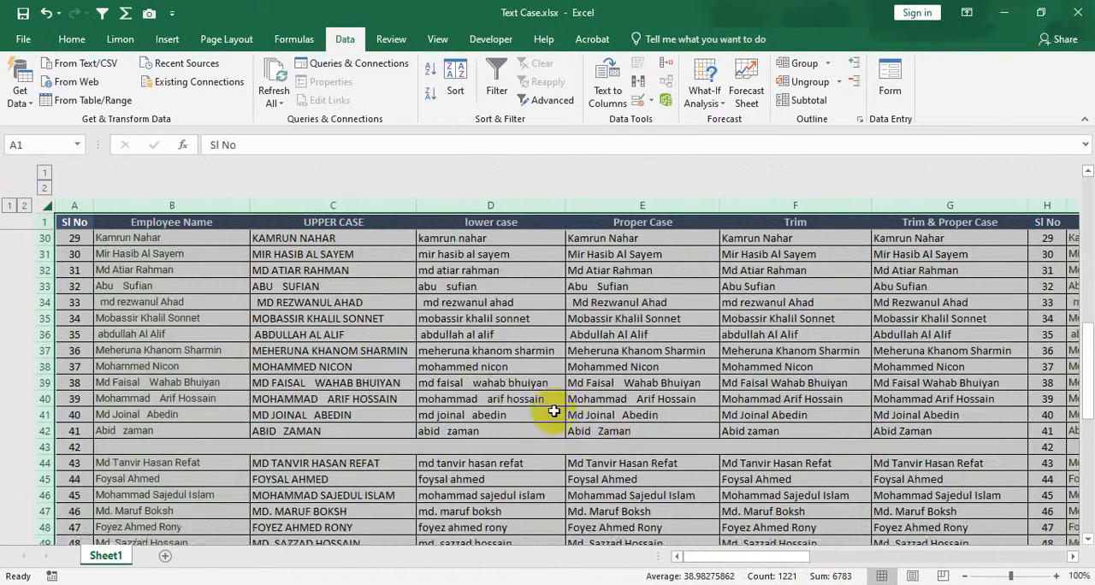
{"action": "scroll", "coordinate": [474, 377], "scroll_direction": "up", "scroll_amount": 1}
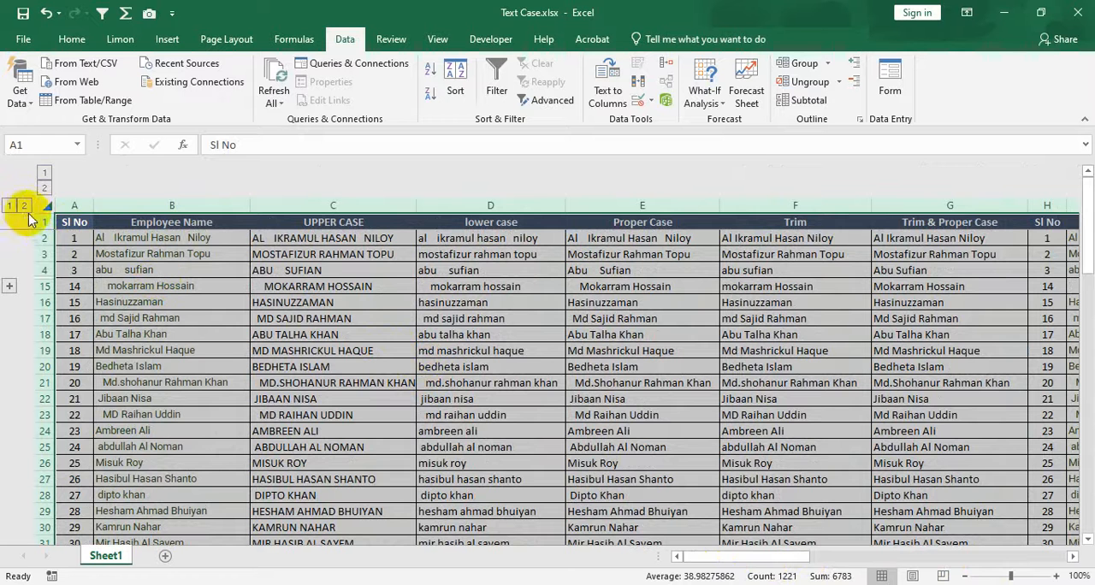
{"action": "left_click", "coordinate": [10, 287]}
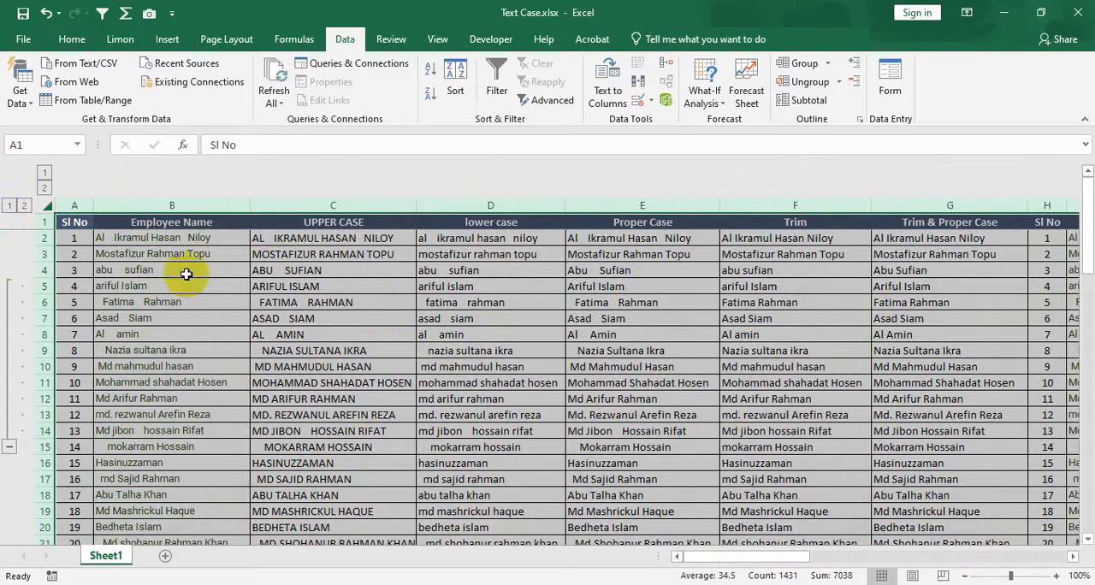
{"action": "left_click", "coordinate": [544, 322]}
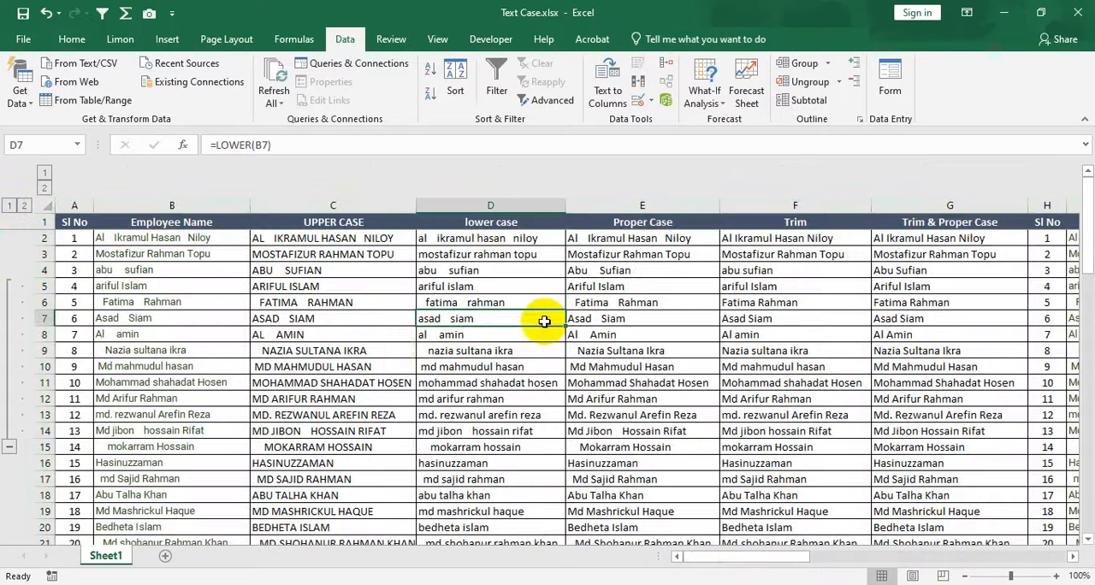